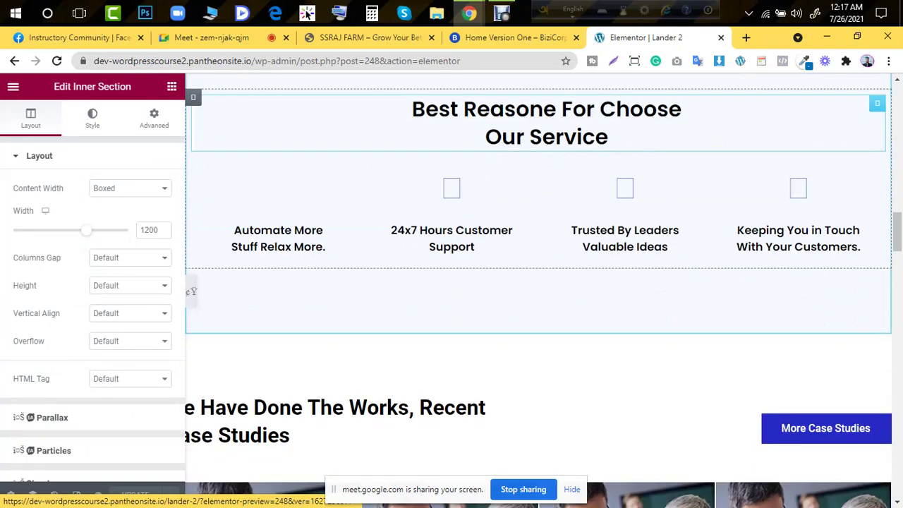
pyautogui.scroll(-3, 536, 283)
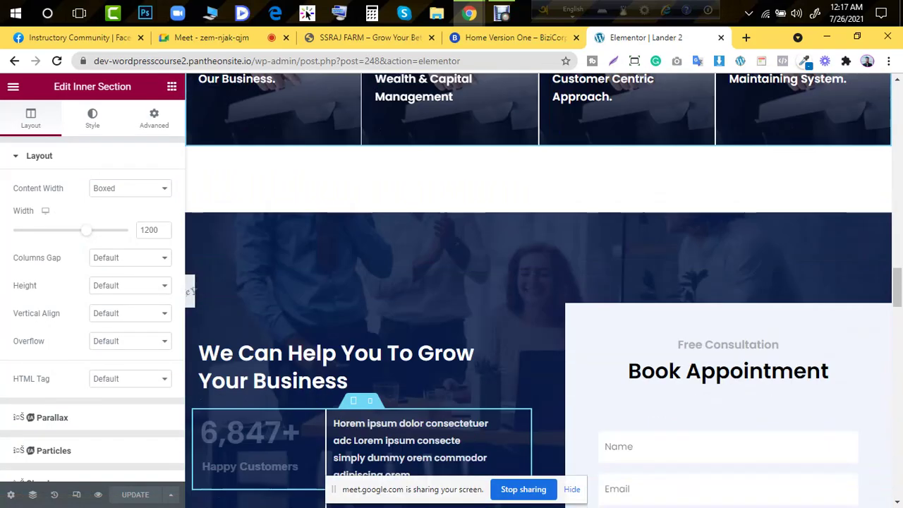
pyautogui.scroll(3, 537, 282)
pyautogui.scroll(-5, 536, 282)
pyautogui.scroll(-2, 536, 289)
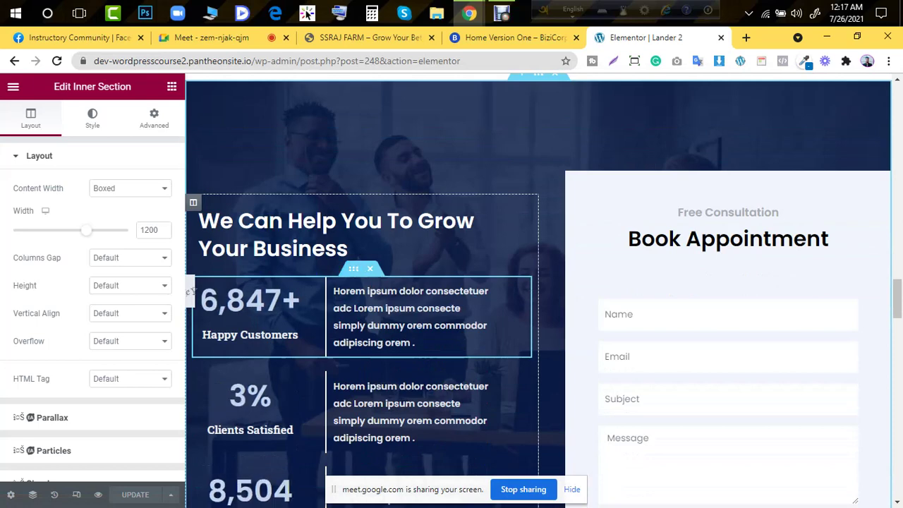
pyautogui.click(171, 86)
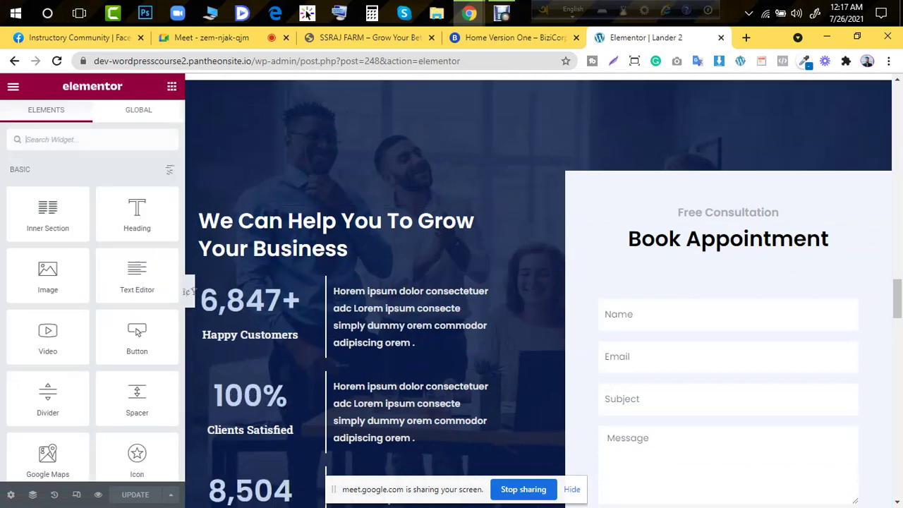
pyautogui.moveTo(48, 212); pyautogui.dragTo(353, 271)
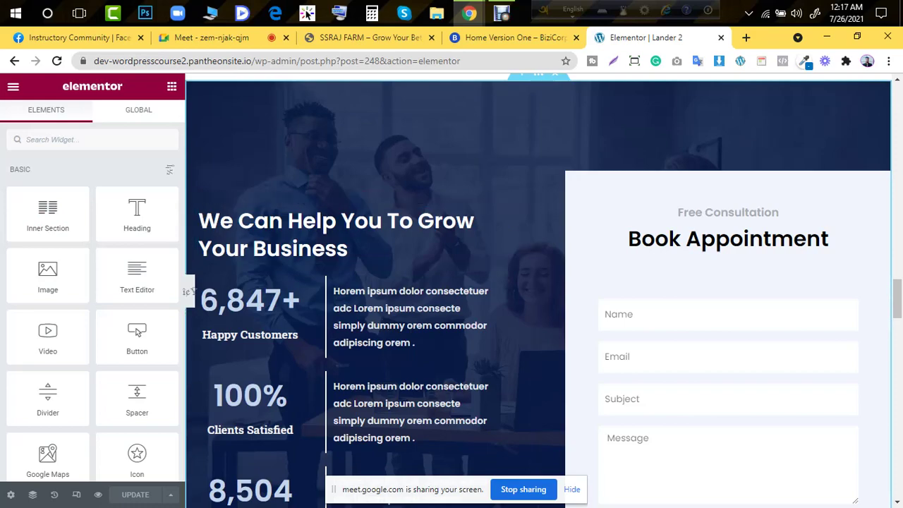
# Add a new section with two equal columns directly above the "We Can Help You To Grow Your Business" section.
pyautogui.scroll(3, 522, 141)
pyautogui.scroll(-2, 522, 141)
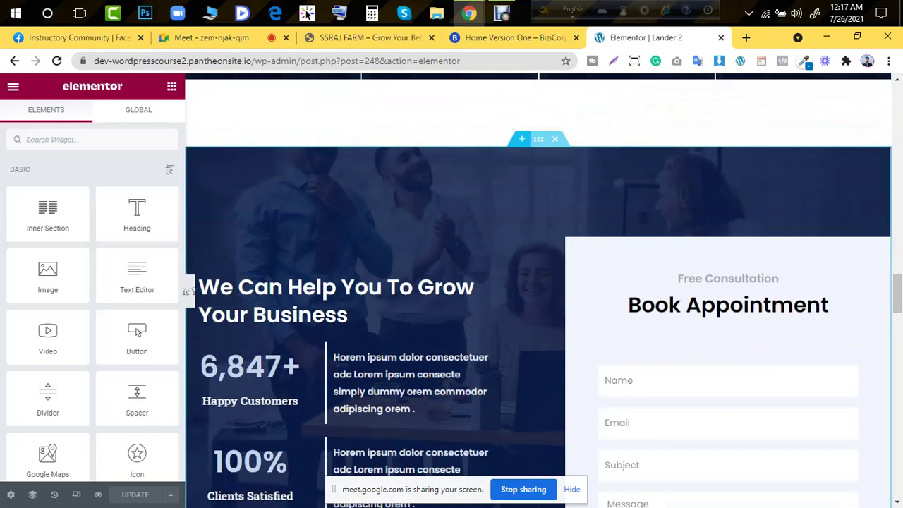
pyautogui.click(522, 138)
pyautogui.click(505, 208)
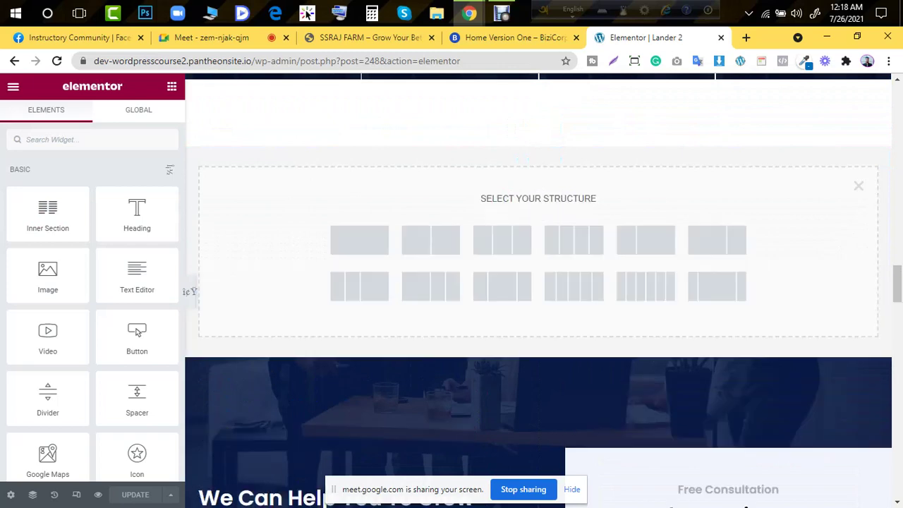
pyautogui.scroll(-2, 501, 218)
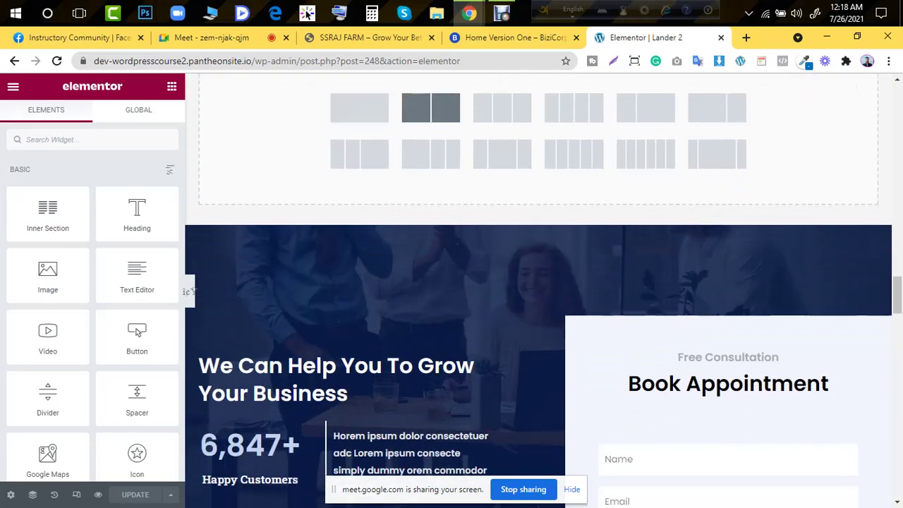
pyautogui.click(430, 108)
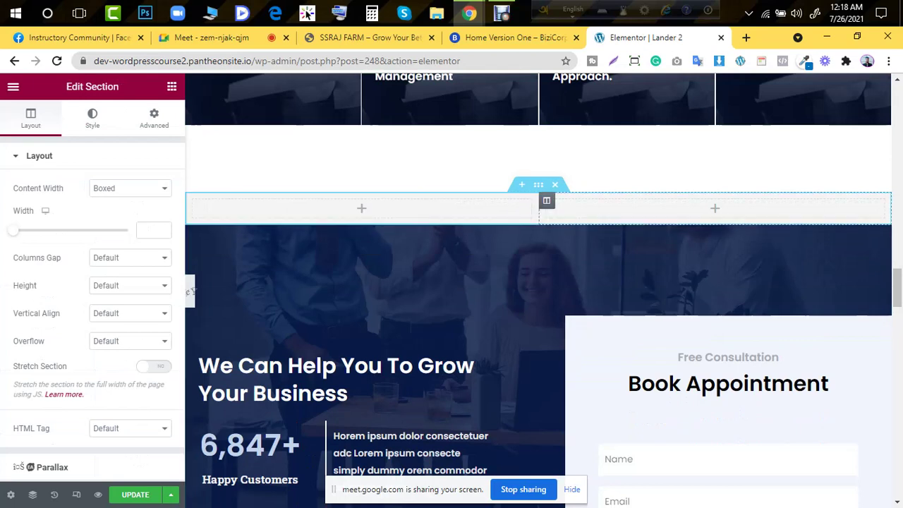
# Move the "Free Consultation" and "Book Appointment" headings into the right column of the new section.
pyautogui.click(715, 209)
pyautogui.scroll(-1, 713, 352)
pyautogui.scroll(1, 713, 346)
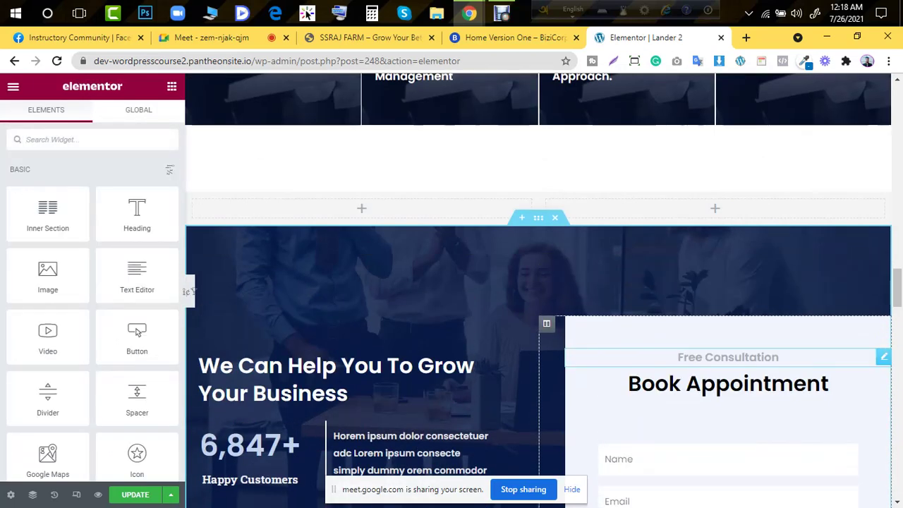
pyautogui.moveTo(137, 212); pyautogui.dragTo(742, 235)
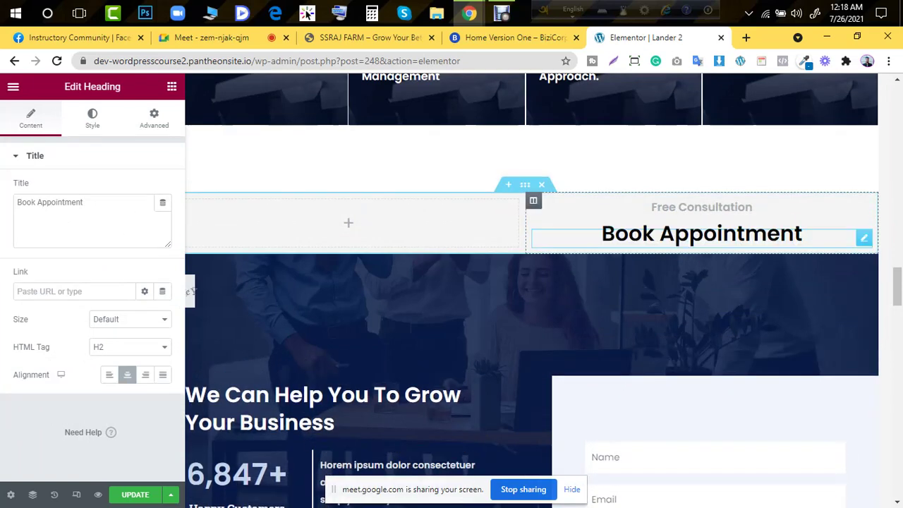
# Give the right column holding the headings a classic background with the light grey colour #EDEDED.
pyautogui.click(534, 200)
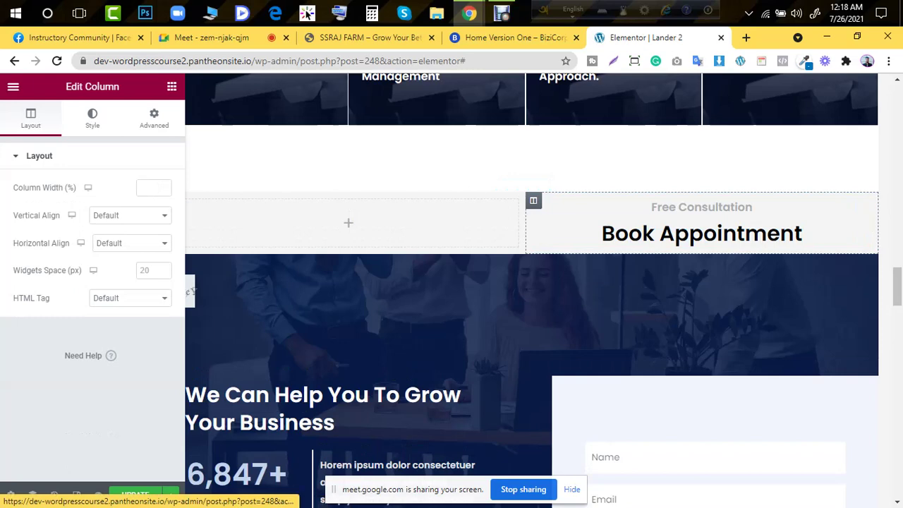
pyautogui.click(92, 118)
pyautogui.click(127, 216)
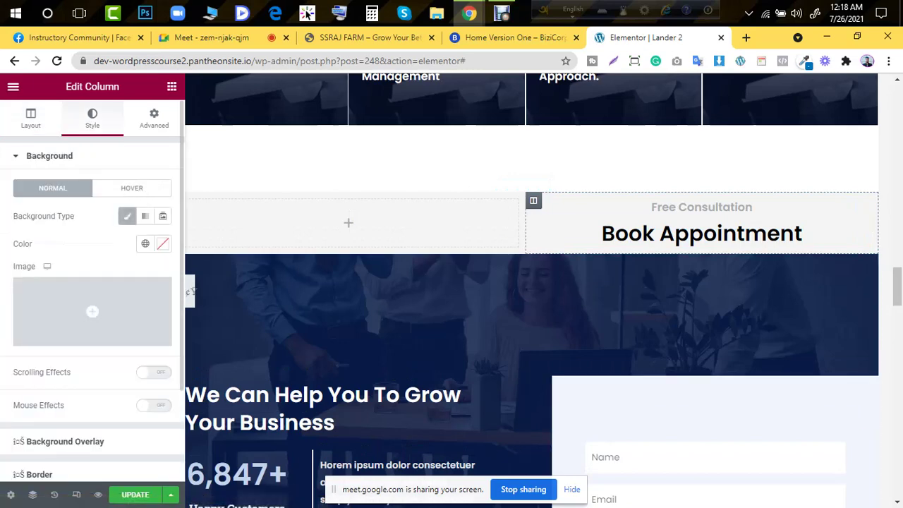
pyautogui.click(163, 243)
pyautogui.moveTo(103, 302); pyautogui.dragTo(104, 300)
pyautogui.scroll(-1, 531, 283)
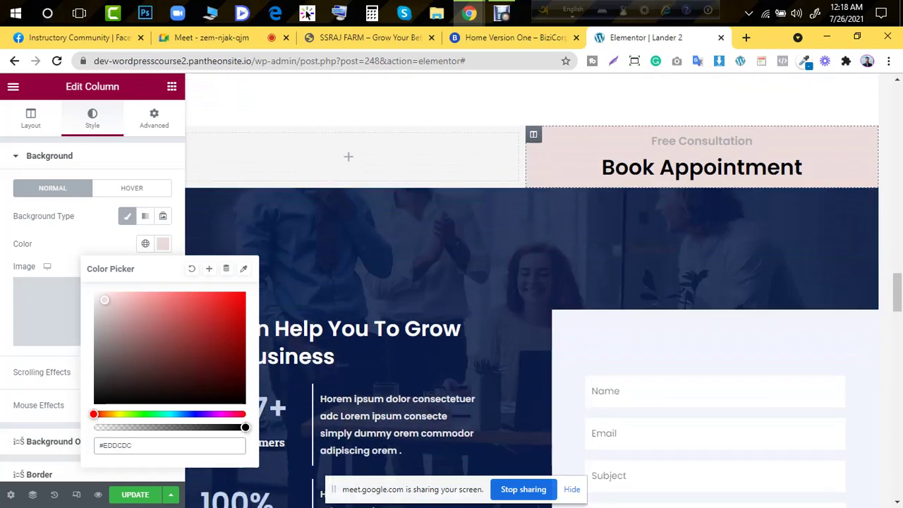
pyautogui.moveTo(104, 300); pyautogui.dragTo(95, 300)
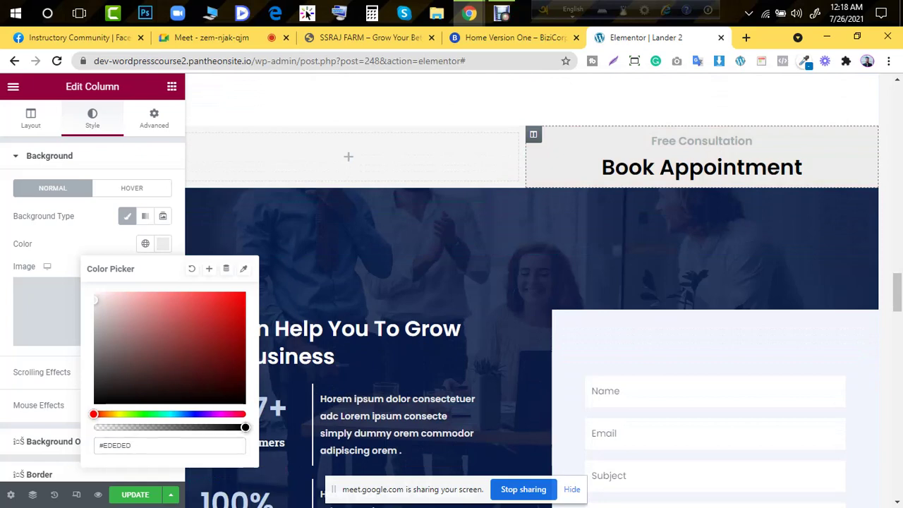
# Move the appointment form into the right column of the new section, below the "Book Appointment" heading.
pyautogui.moveTo(871, 351); pyautogui.dragTo(739, 203)
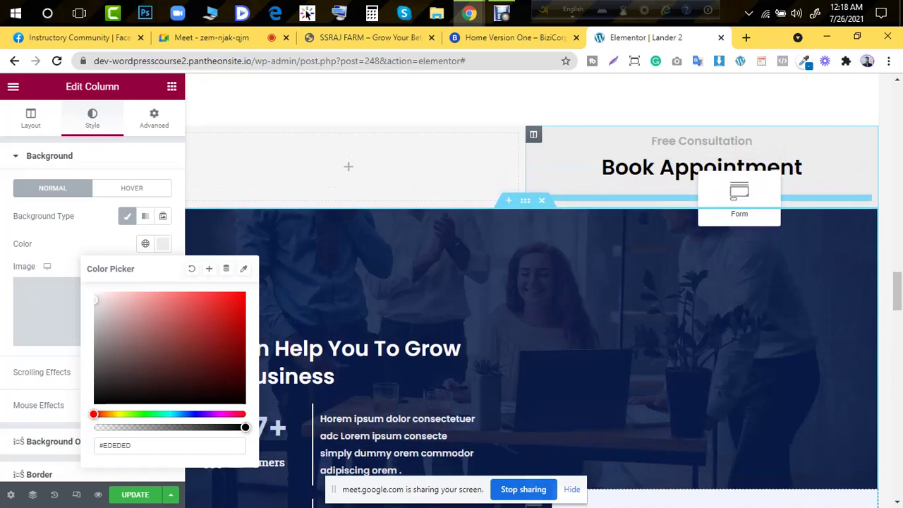
pyautogui.moveTo(739, 203); pyautogui.dragTo(739, 204)
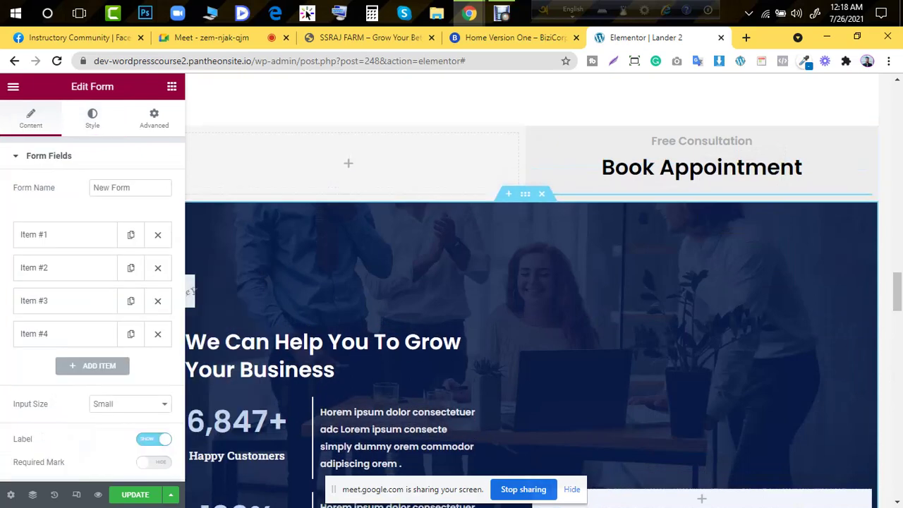
pyautogui.scroll(-2, 701, 275)
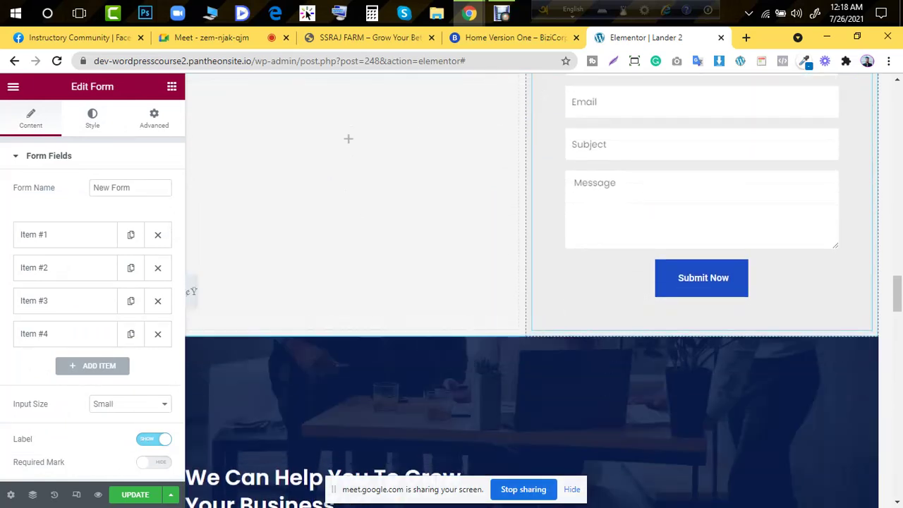
pyautogui.scroll(3, 702, 275)
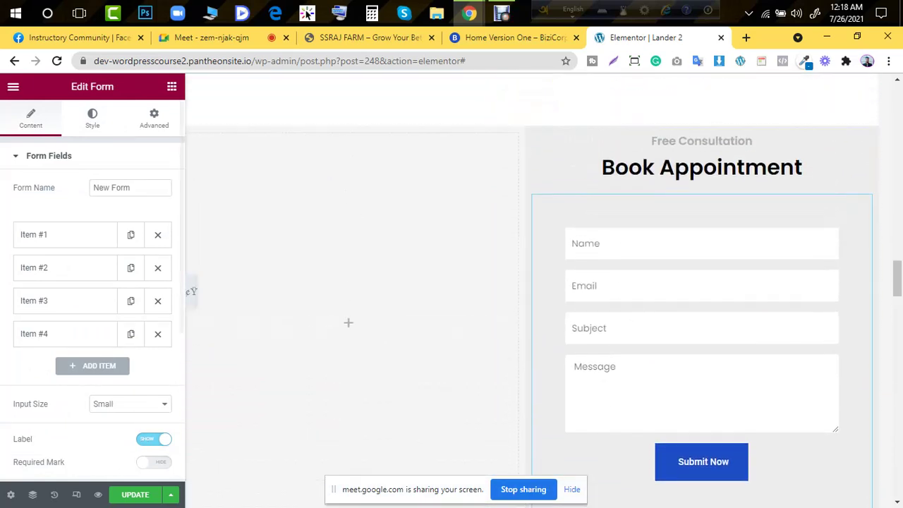
pyautogui.click(154, 117)
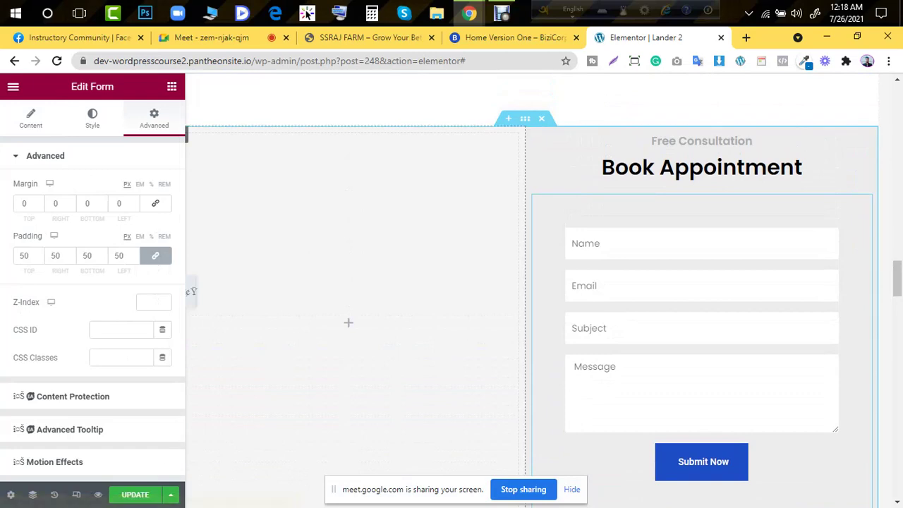
pyautogui.scroll(-1, 529, 282)
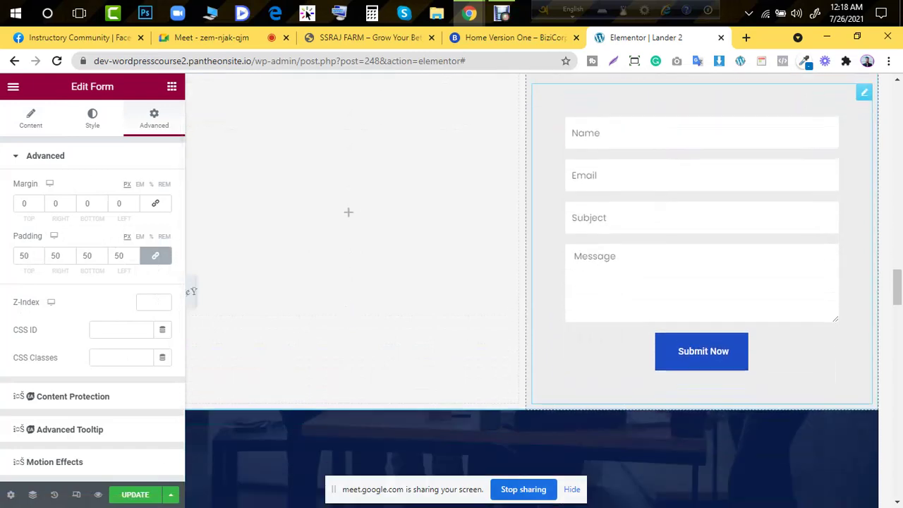
pyautogui.scroll(1, 529, 282)
pyautogui.scroll(-2, 529, 282)
pyautogui.scroll(1, 530, 282)
pyautogui.scroll(2, 529, 282)
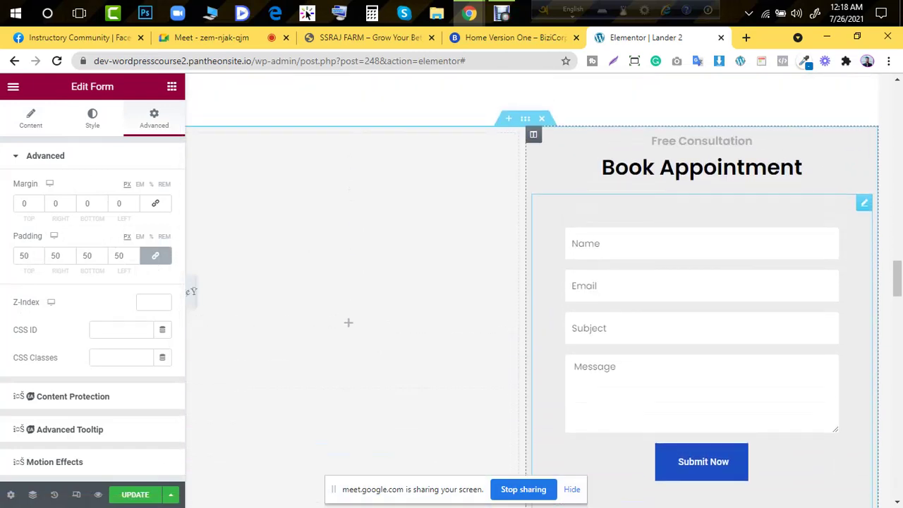
# Unlink the new section's margin values and set its top and bottom margins to 50 px.
pyautogui.moveTo(525, 119); pyautogui.dragTo(526, 119)
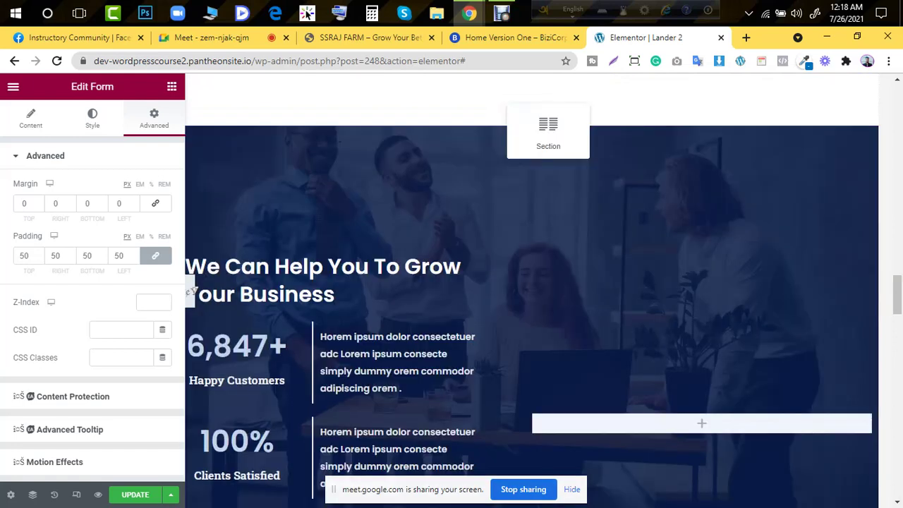
pyautogui.scroll(-3, 525, 120)
pyautogui.click(525, 119)
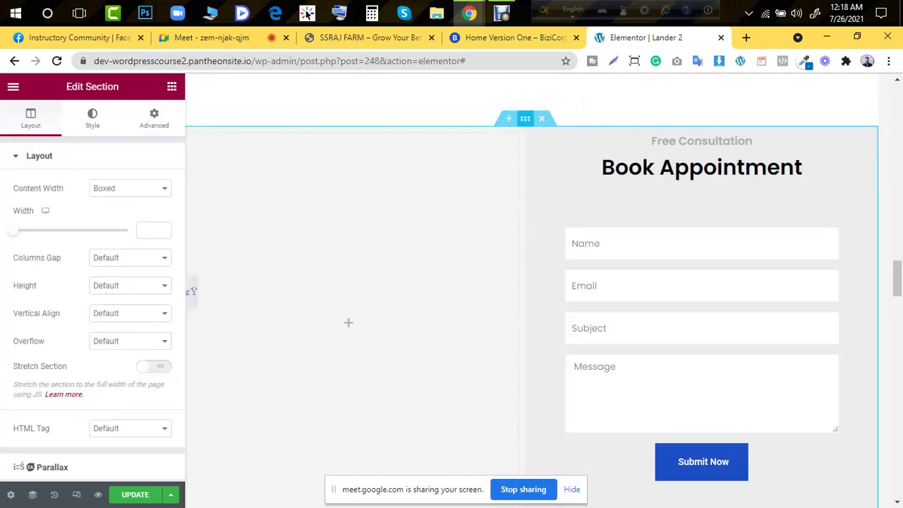
pyautogui.click(154, 118)
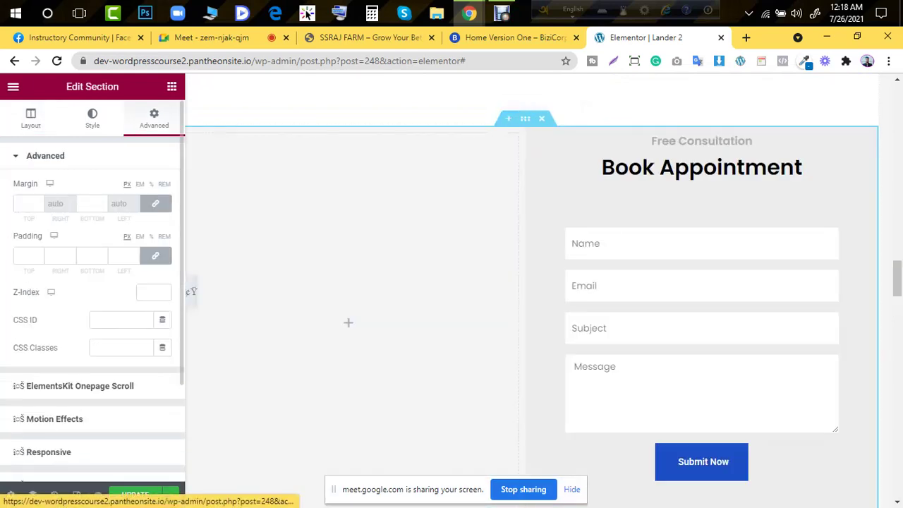
pyautogui.click(155, 203)
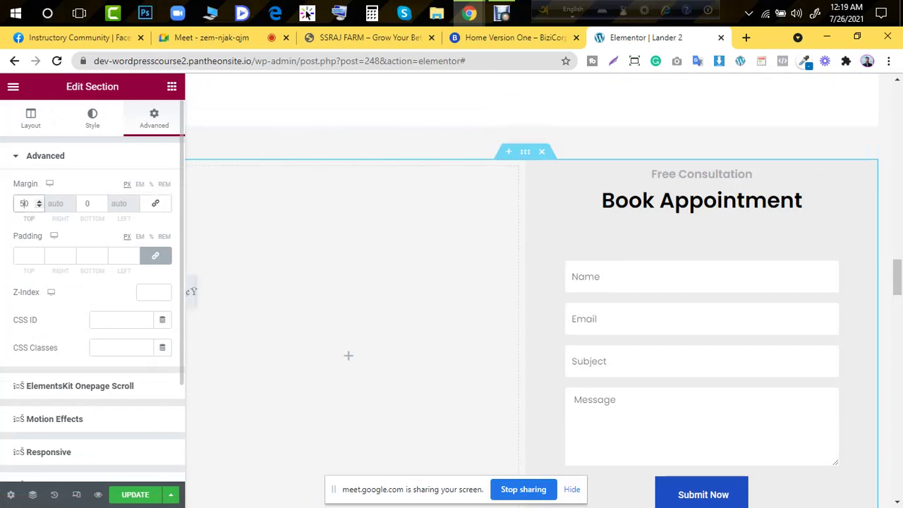
pyautogui.write('500')
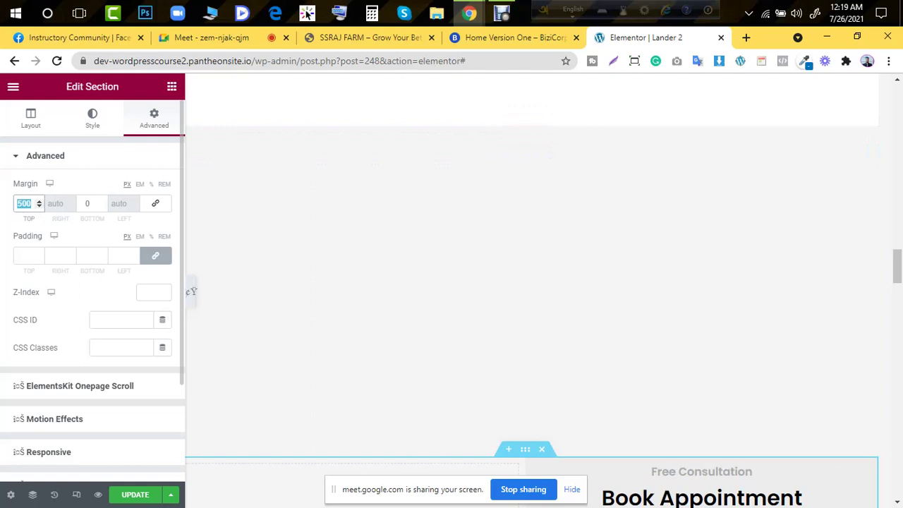
pyautogui.write('50')
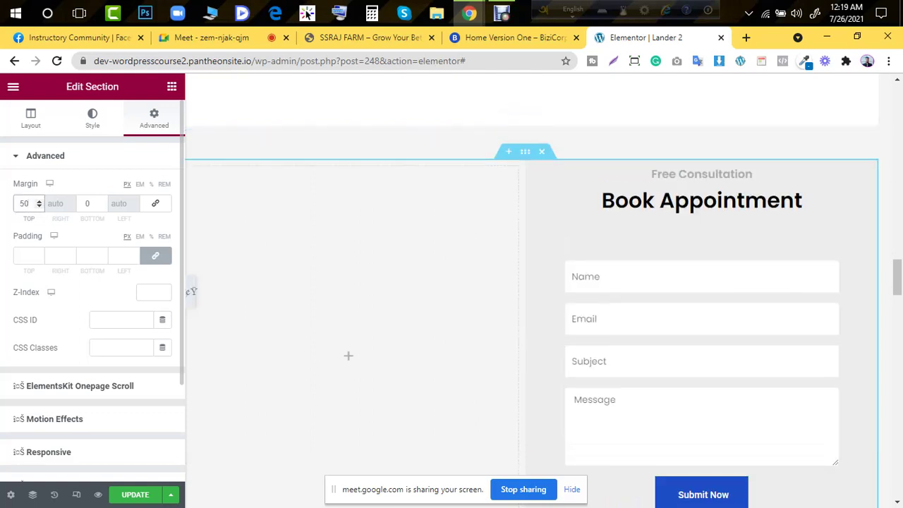
pyautogui.press('Tab')
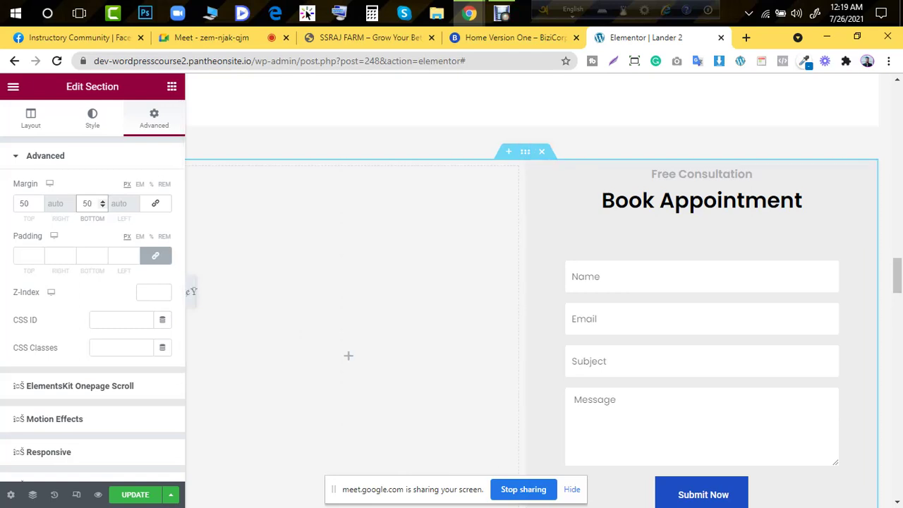
# Give the new section a classic background with the image MicrosoftTeams-image-16.jpg from the media library.
pyautogui.click(93, 118)
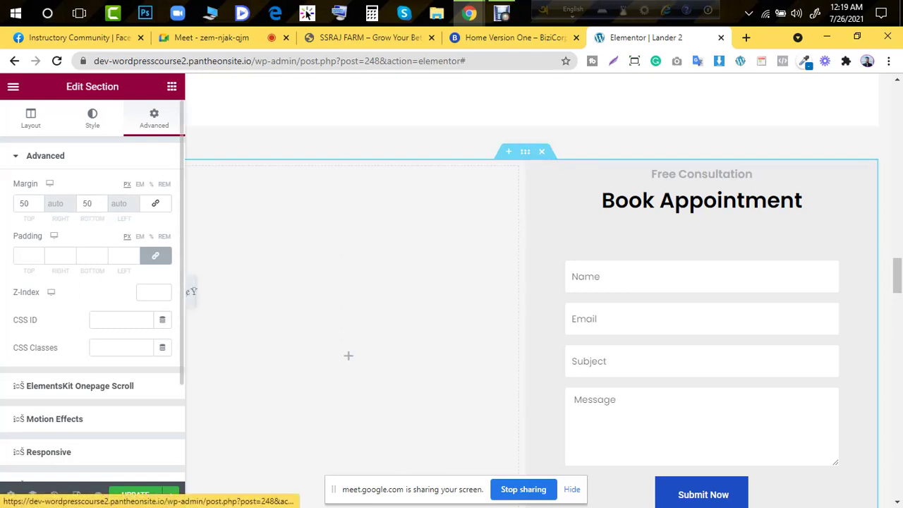
pyautogui.click(92, 119)
pyautogui.click(109, 216)
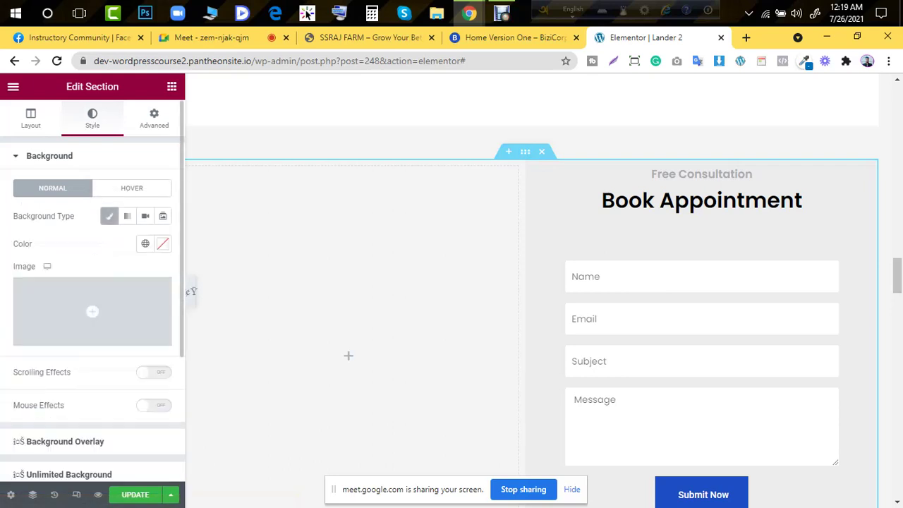
pyautogui.click(91, 311)
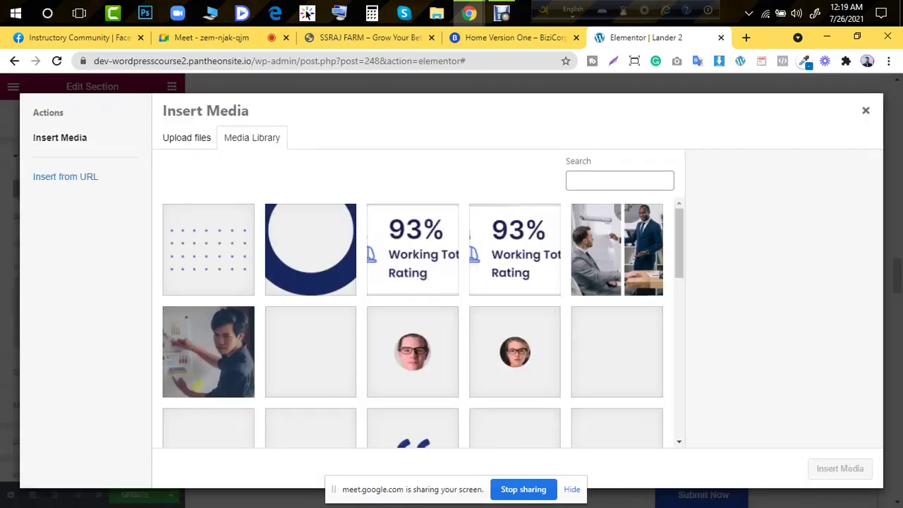
pyautogui.click(209, 352)
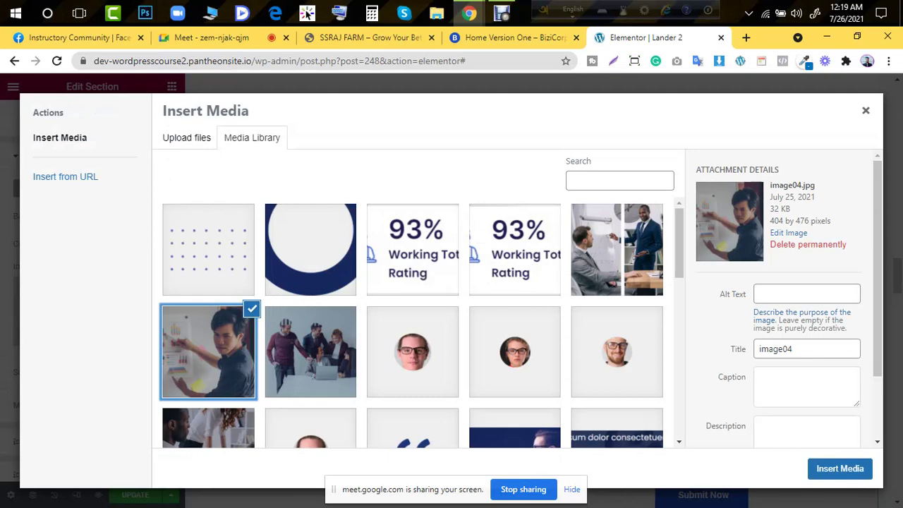
pyautogui.click(311, 353)
pyautogui.scroll(-3, 310, 352)
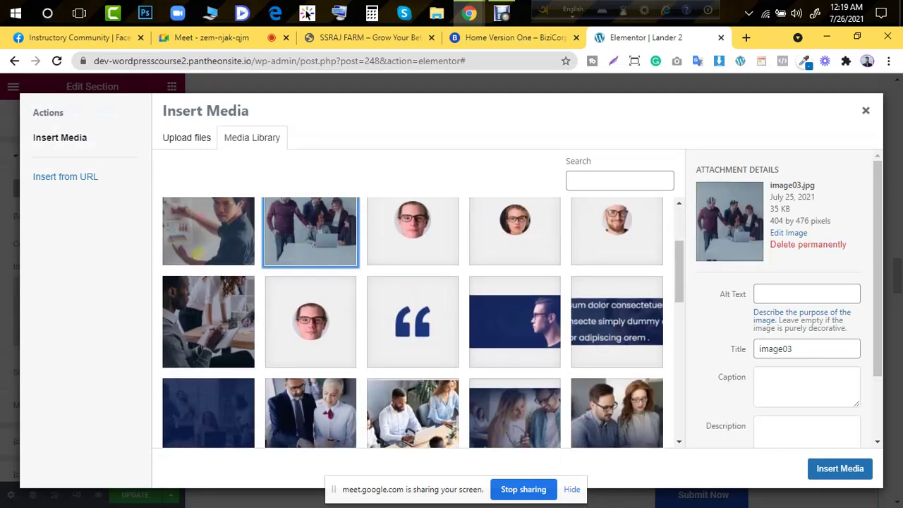
pyautogui.click(209, 321)
pyautogui.scroll(-3, 209, 322)
pyautogui.click(209, 292)
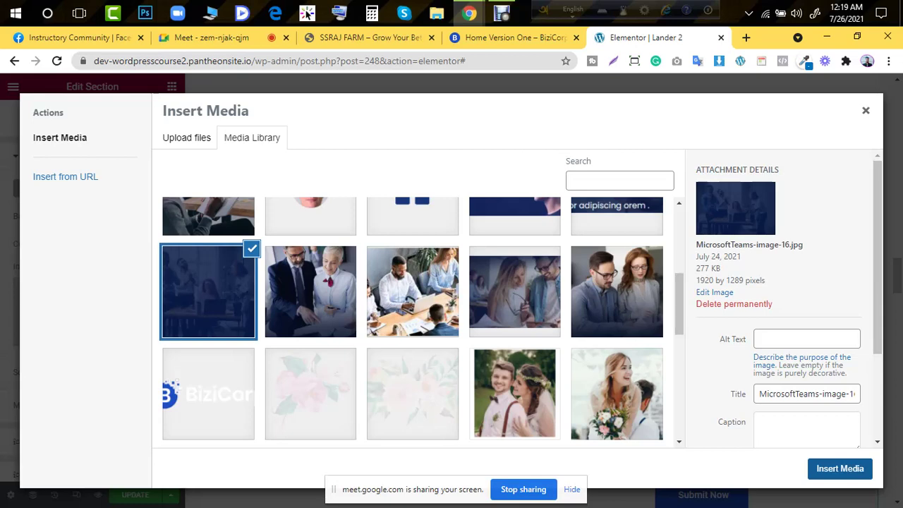
pyautogui.click(840, 469)
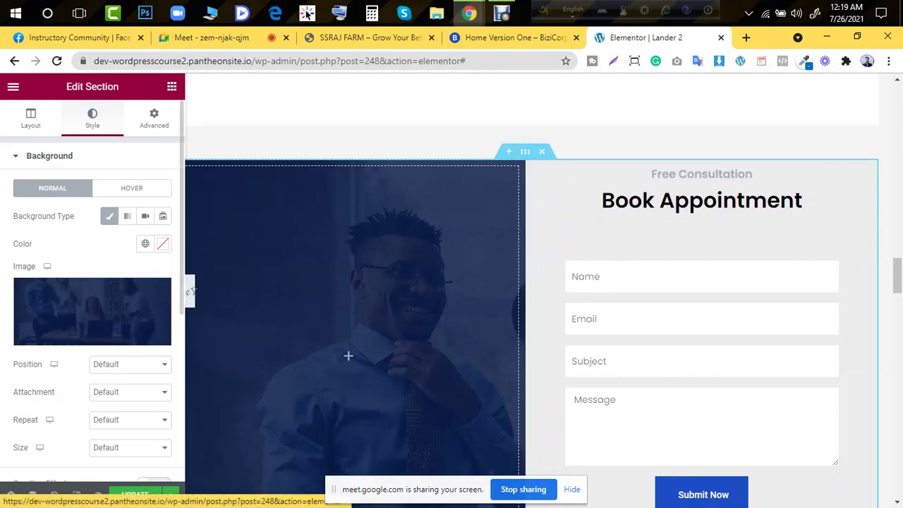
# Link the new section's margin values together and set them to 0 px.
pyautogui.click(154, 119)
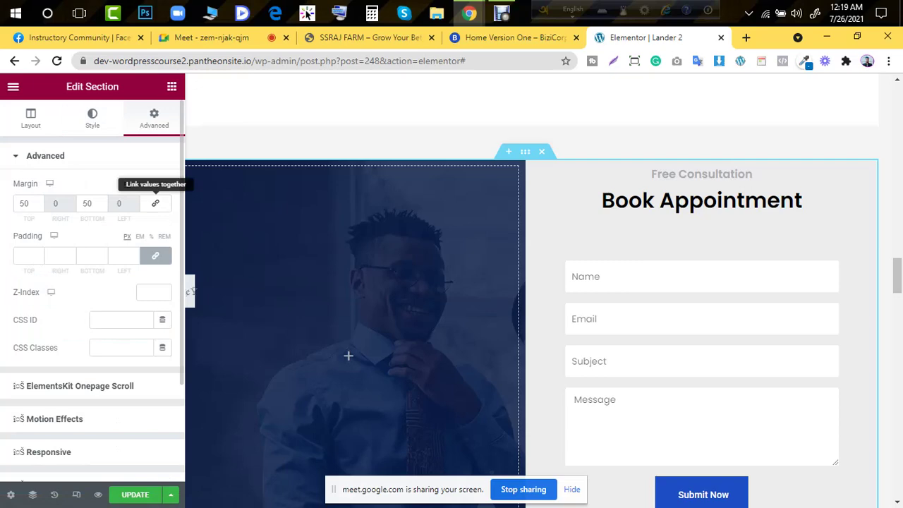
pyautogui.click(155, 204)
pyautogui.doubleClick(88, 203)
pyautogui.write('0')
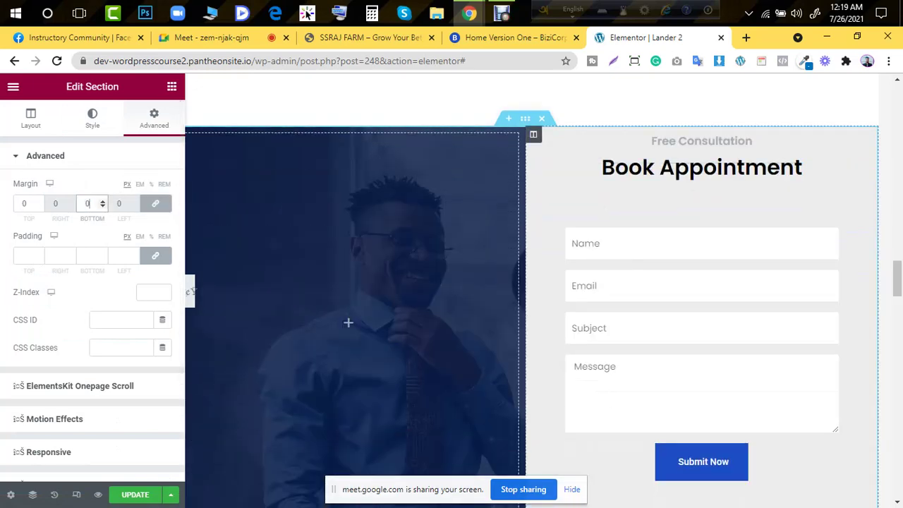
# Unlink the appointment form column's margin values and set its top and bottom margins to 50 px.
pyautogui.click(348, 322)
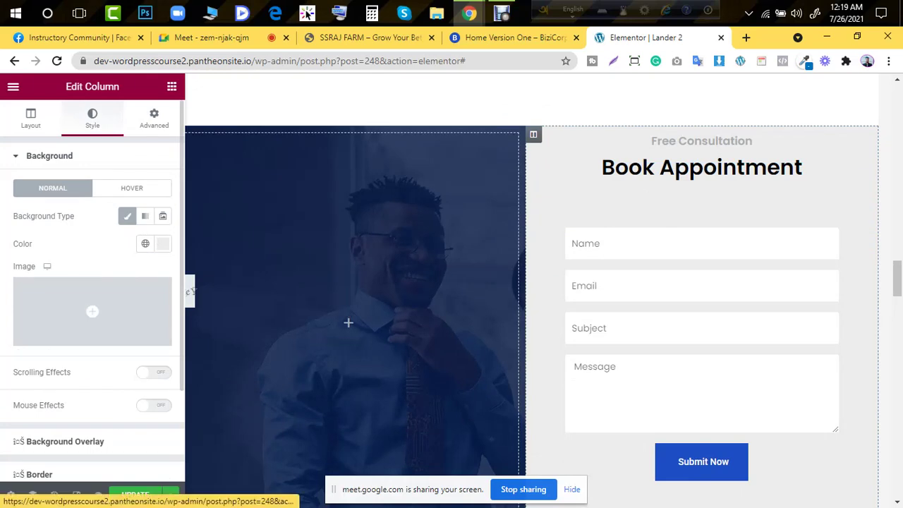
pyautogui.click(155, 203)
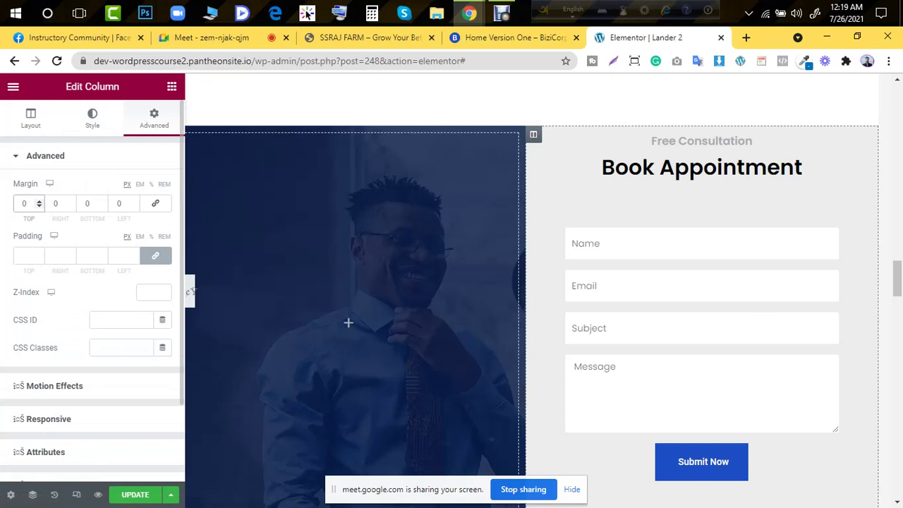
pyautogui.write('5')
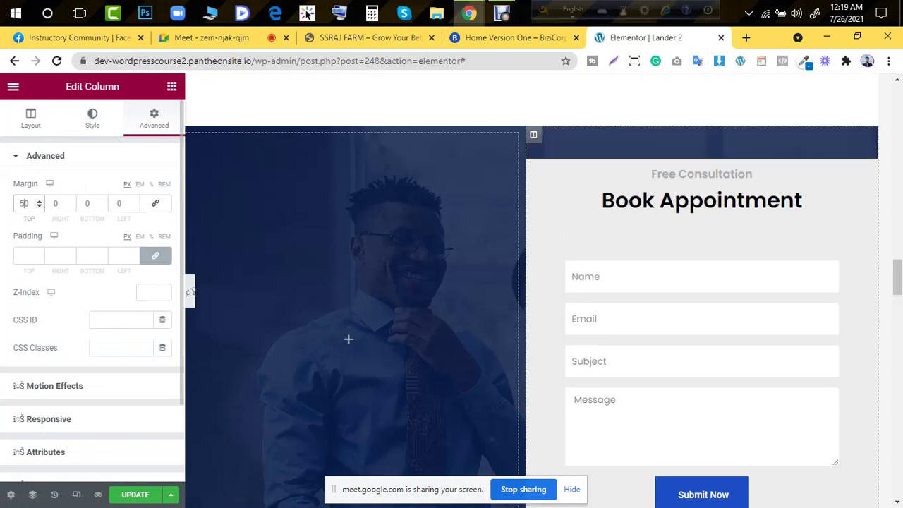
pyautogui.click(87, 204)
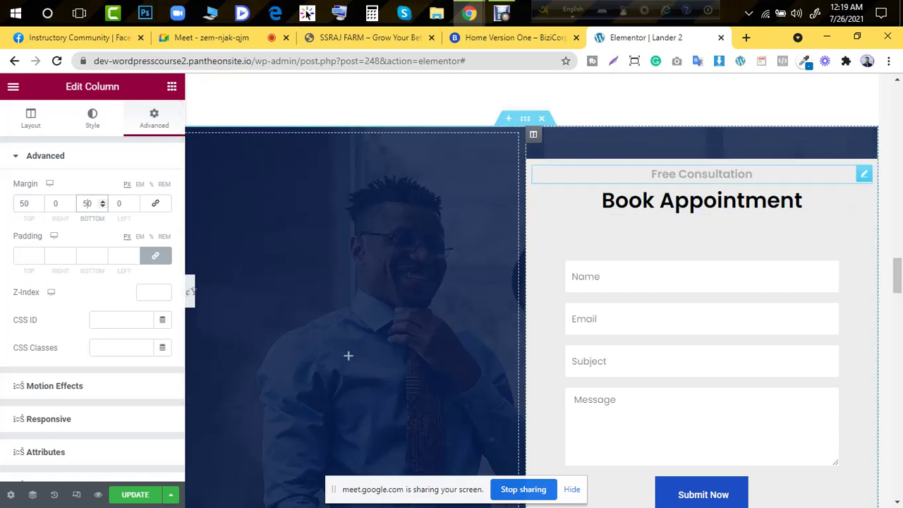
# Unlink the appointment form column's padding values and set its top padding to 50 px.
pyautogui.click(155, 255)
pyautogui.click(155, 255)
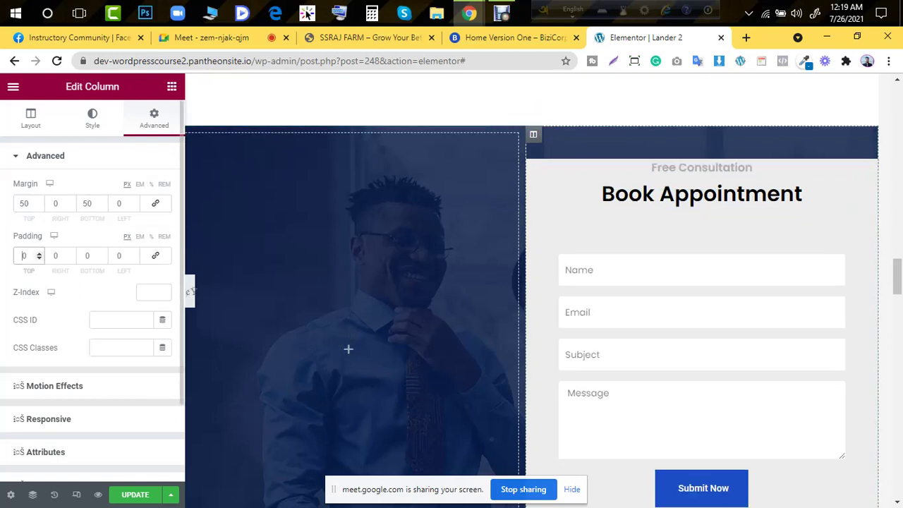
pyautogui.write('50')
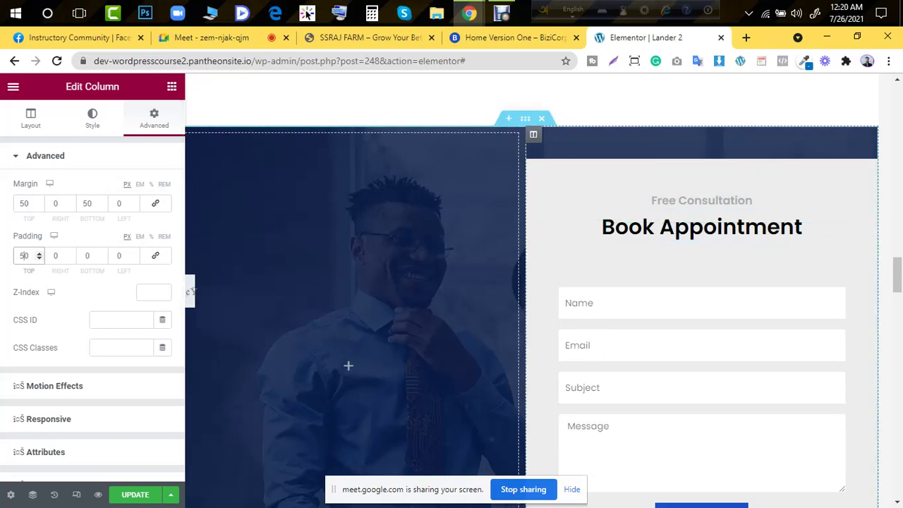
# Set the appointment form column's top and bottom margins to 100 px and update the page.
pyautogui.click(20, 203)
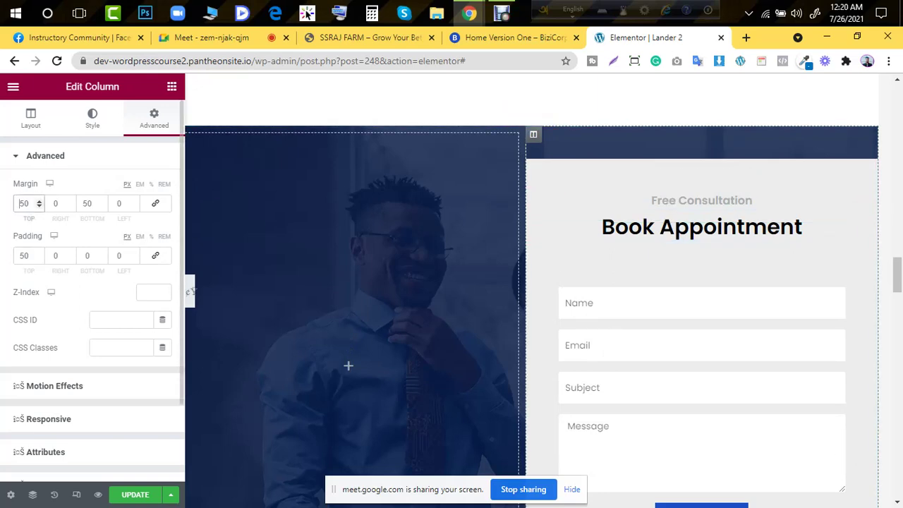
pyautogui.write('100')
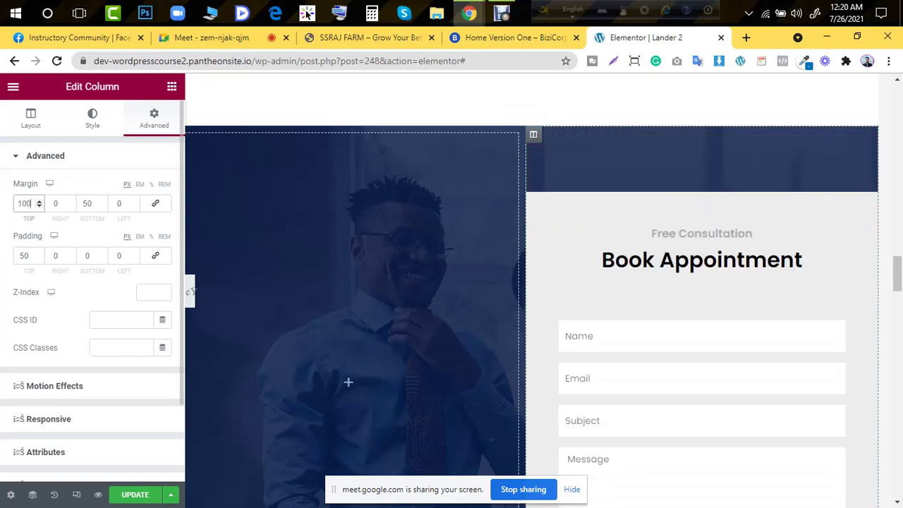
pyautogui.press('Tab')
pyautogui.press('Tab')
pyautogui.write('10')
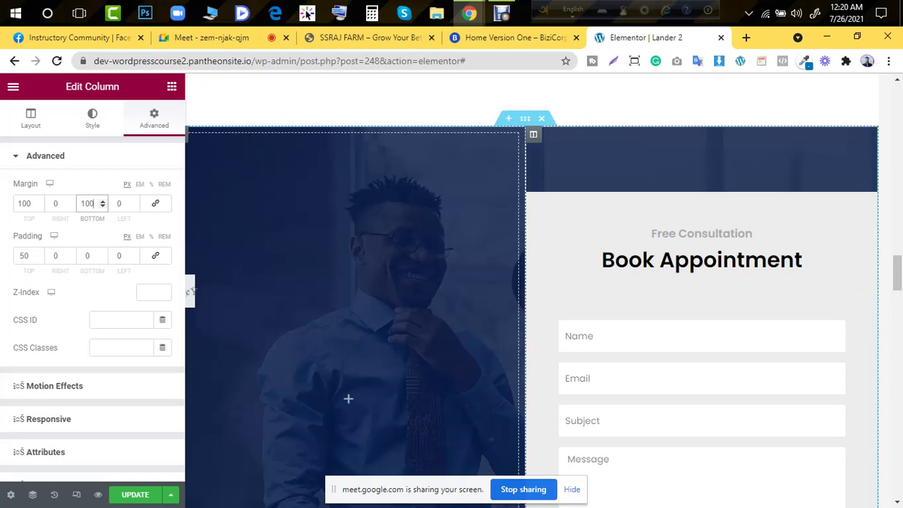
pyautogui.scroll(-2, 529, 296)
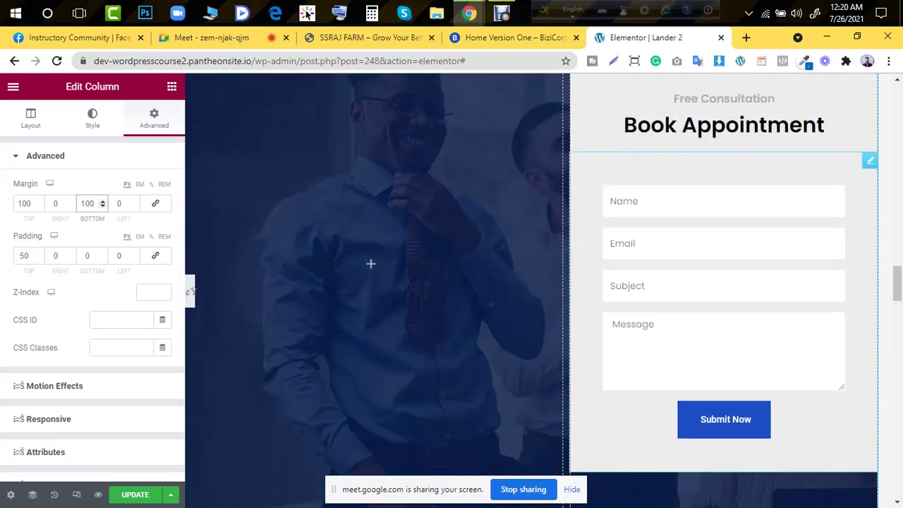
pyautogui.scroll(-2, 723, 310)
pyautogui.click(135, 494)
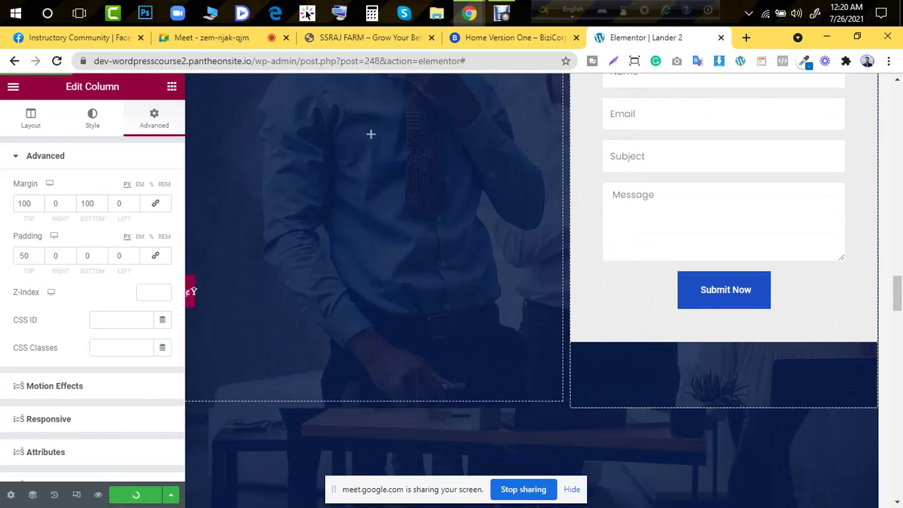
# Set the new section's boxed content width to 1200 and update the page.
pyautogui.scroll(5, 370, 134)
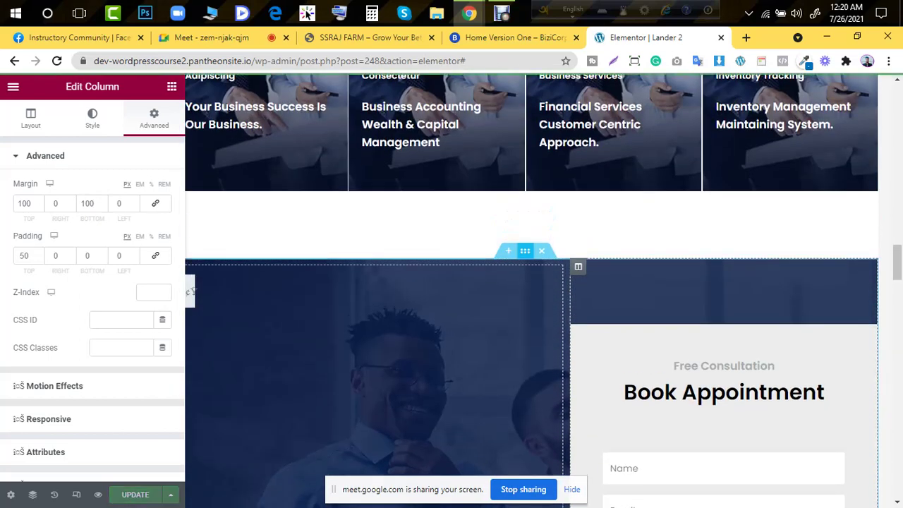
pyautogui.click(525, 251)
pyautogui.click(31, 118)
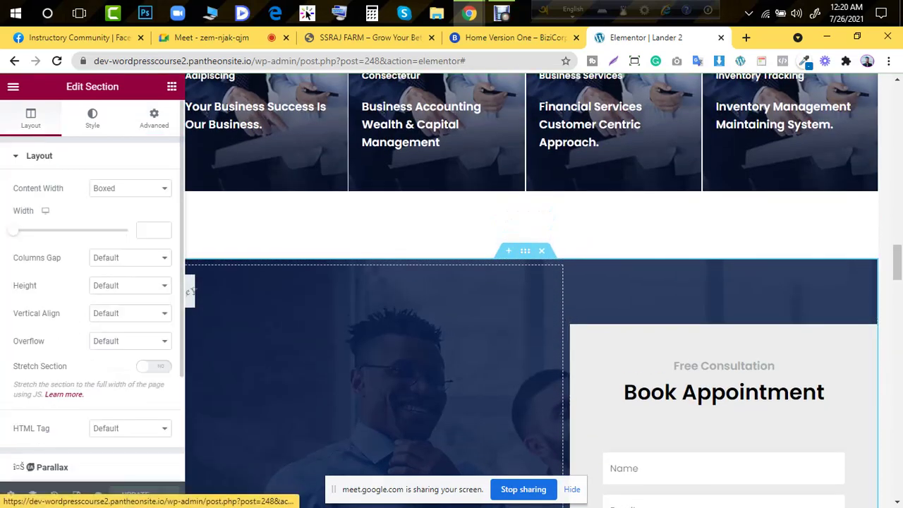
pyautogui.click(149, 230)
pyautogui.write('1200')
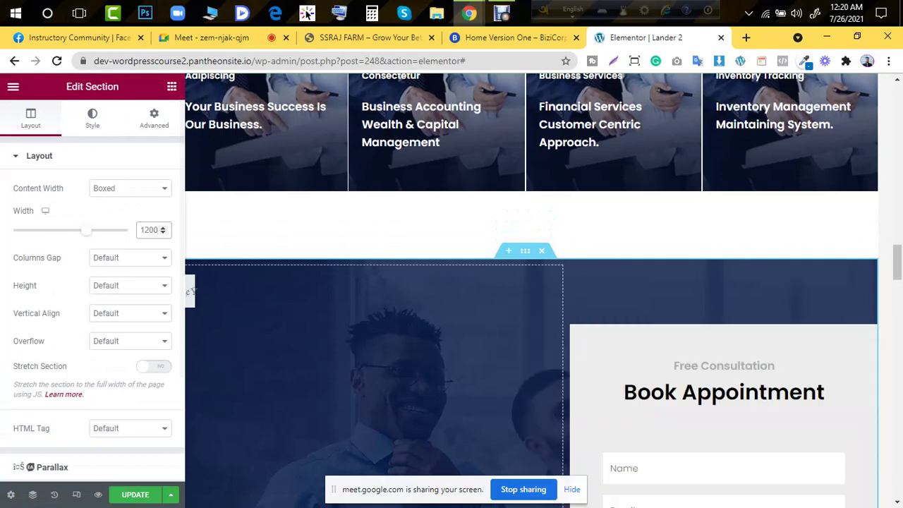
pyautogui.click(136, 495)
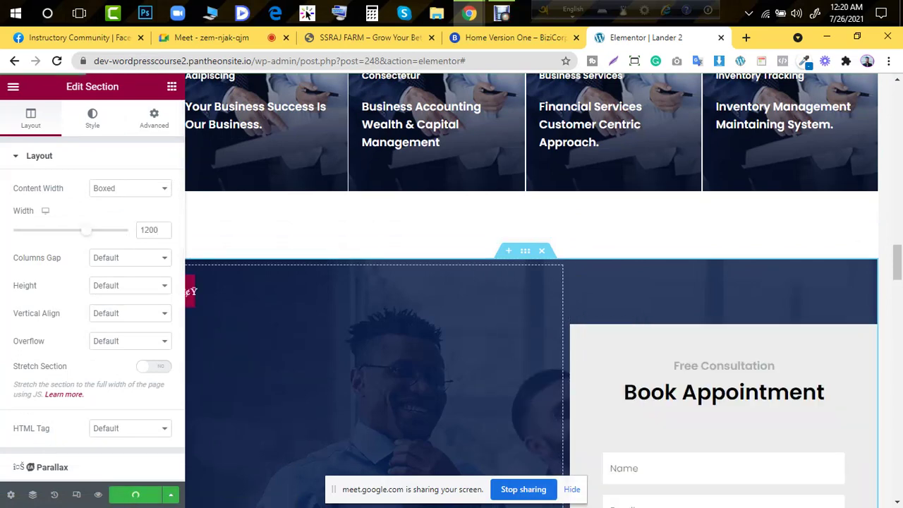
# Preview the page without the editing controls and examine the Book Appointment section's layout and background image.
pyautogui.click(189, 291)
pyautogui.scroll(-6, 452, 290)
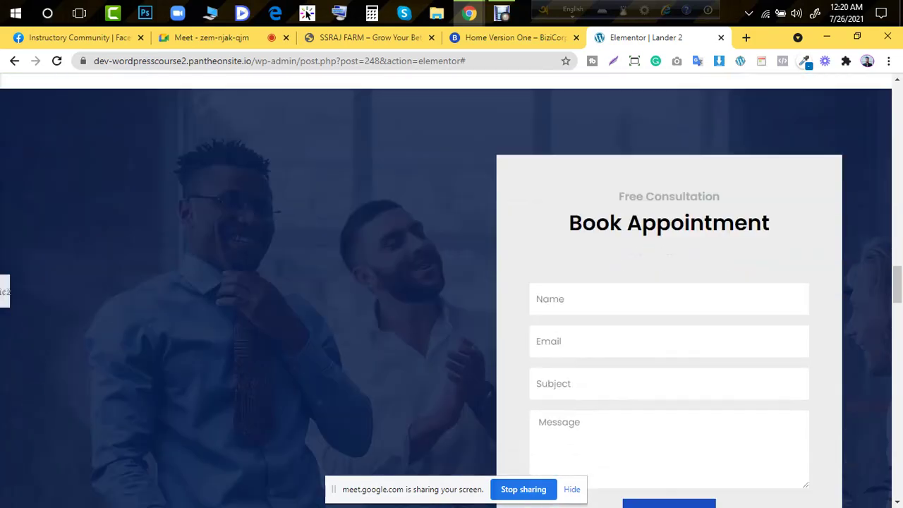
pyautogui.scroll(4, 451, 291)
pyautogui.scroll(-6, 451, 291)
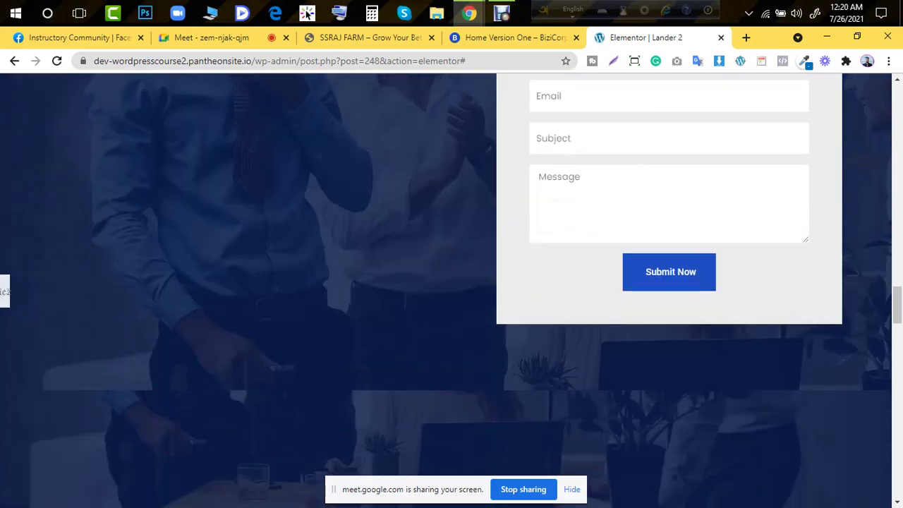
pyautogui.scroll(2, 452, 291)
pyautogui.scroll(-2, 451, 290)
pyautogui.scroll(5, 451, 290)
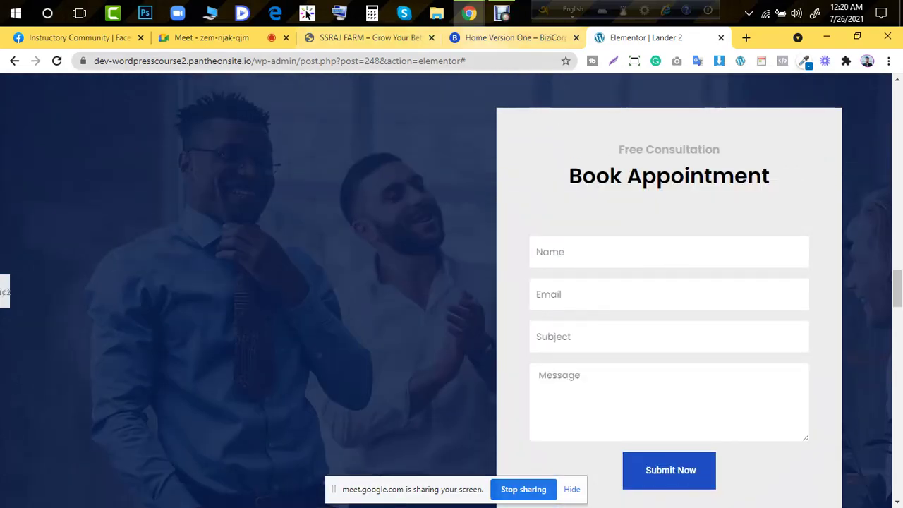
# Switch to the BiziCorp Home Version One page and examine the spacing and content of its Book Appointment section.
pyautogui.click(512, 38)
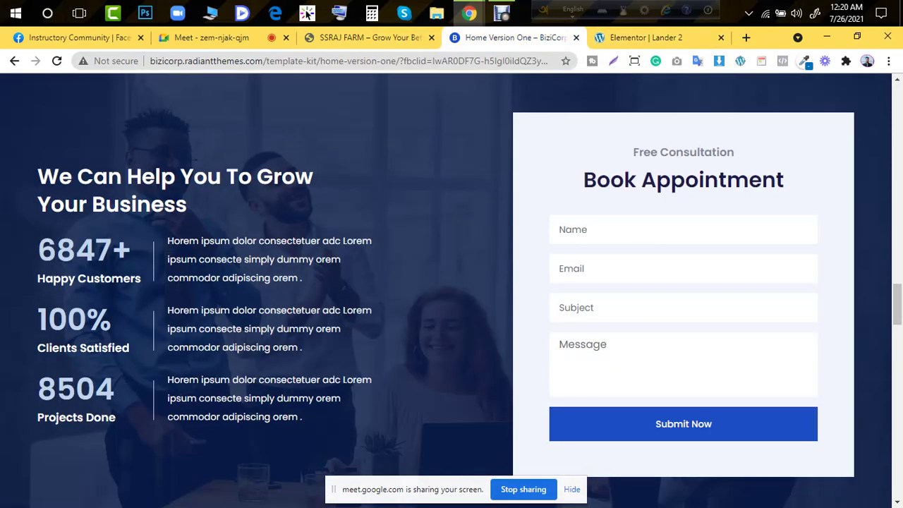
pyautogui.scroll(1, 451, 291)
pyautogui.scroll(-2, 451, 291)
pyautogui.scroll(3, 451, 291)
pyautogui.scroll(-2, 452, 291)
pyautogui.scroll(1, 452, 290)
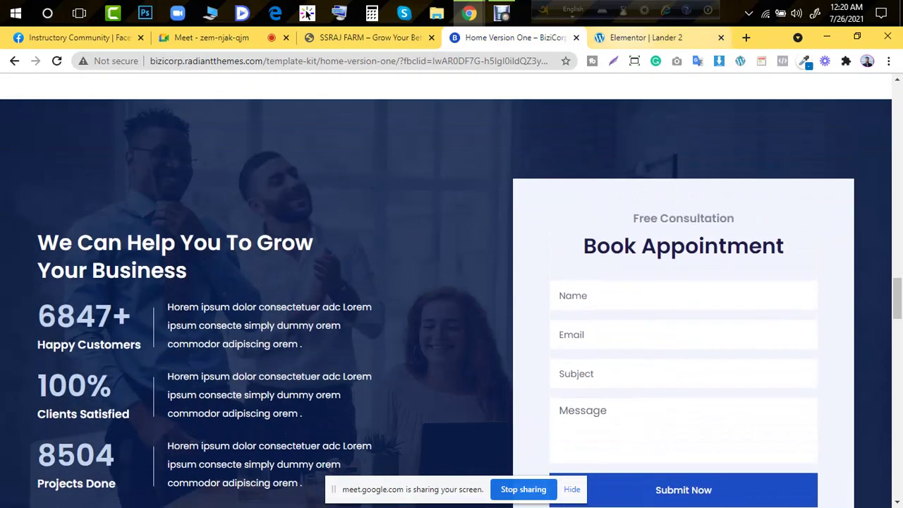
# Return to the Elementor editor and move the "We Can Help You To Grow Your Business" heading into the new section's left column.
pyautogui.hotkey('ctrl', 'Tab')
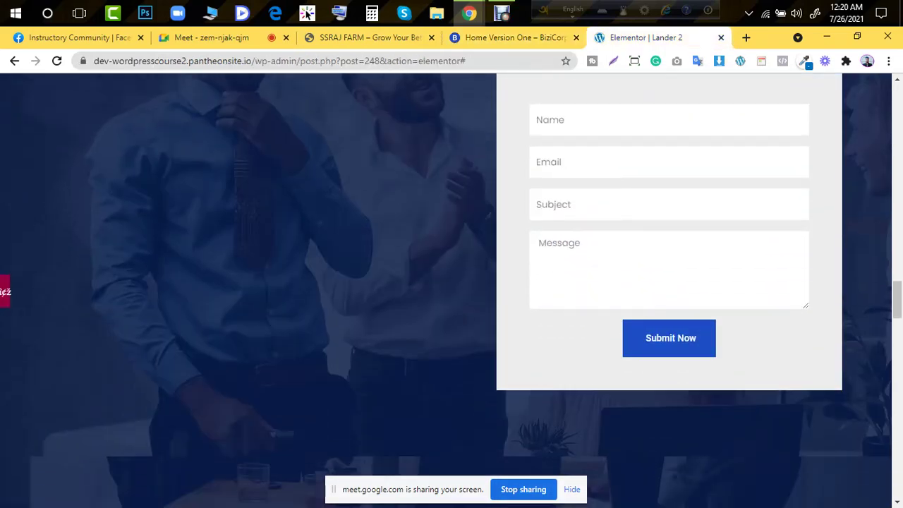
pyautogui.click(5, 292)
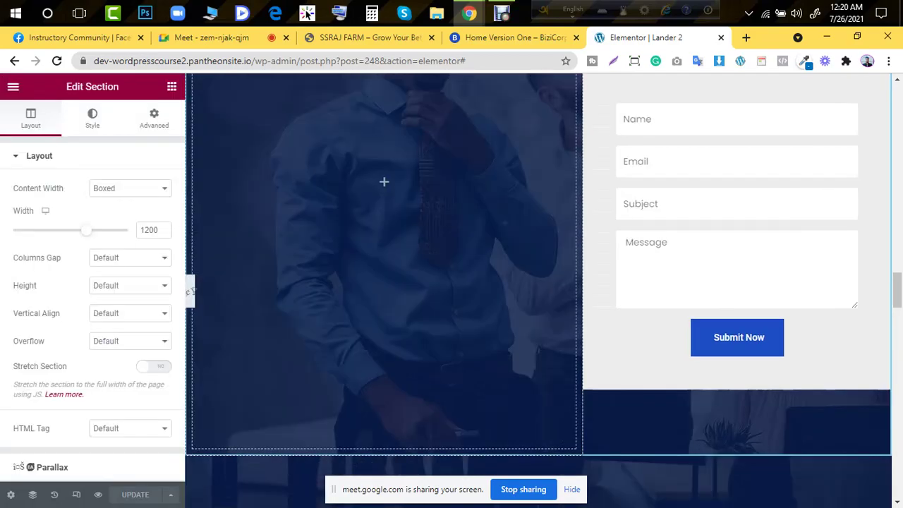
pyautogui.scroll(-6, 383, 182)
pyautogui.scroll(2, 384, 182)
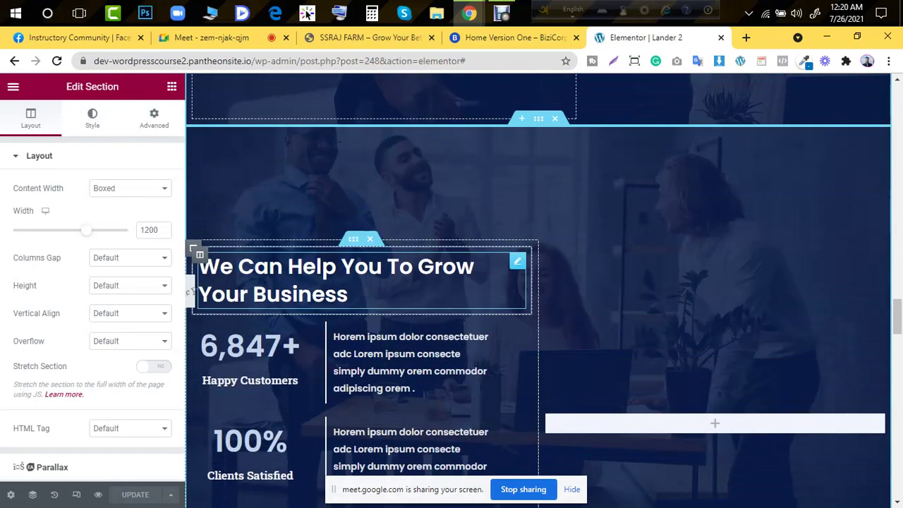
pyautogui.moveTo(518, 261); pyautogui.dragTo(472, 256)
pyautogui.scroll(6, 487, 257)
pyautogui.moveTo(389, 342); pyautogui.dragTo(389, 342)
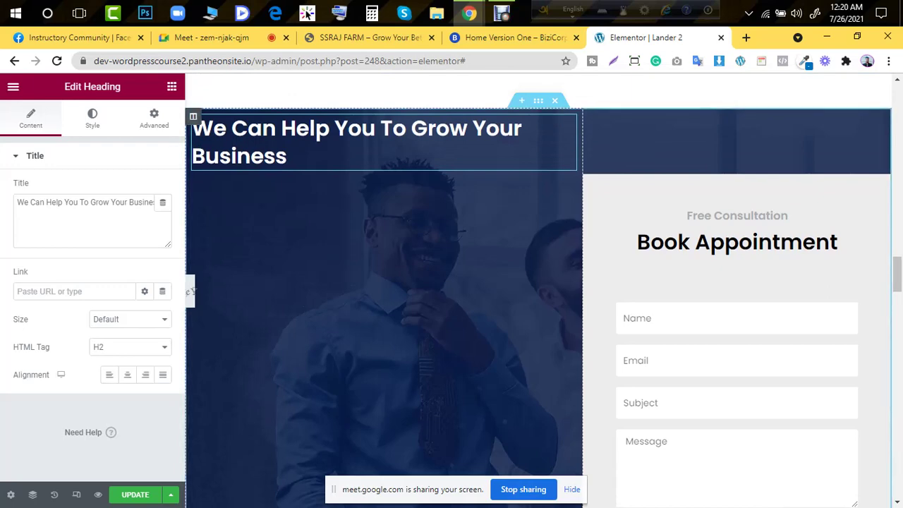
# Unlink the new section's padding values and set its top padding to 50 px.
pyautogui.click(193, 117)
pyautogui.click(538, 101)
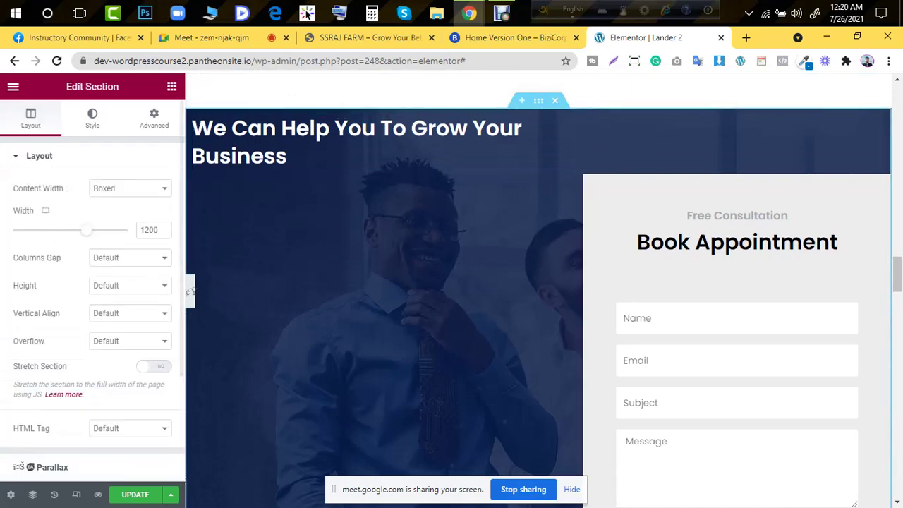
pyautogui.click(154, 118)
pyautogui.click(155, 255)
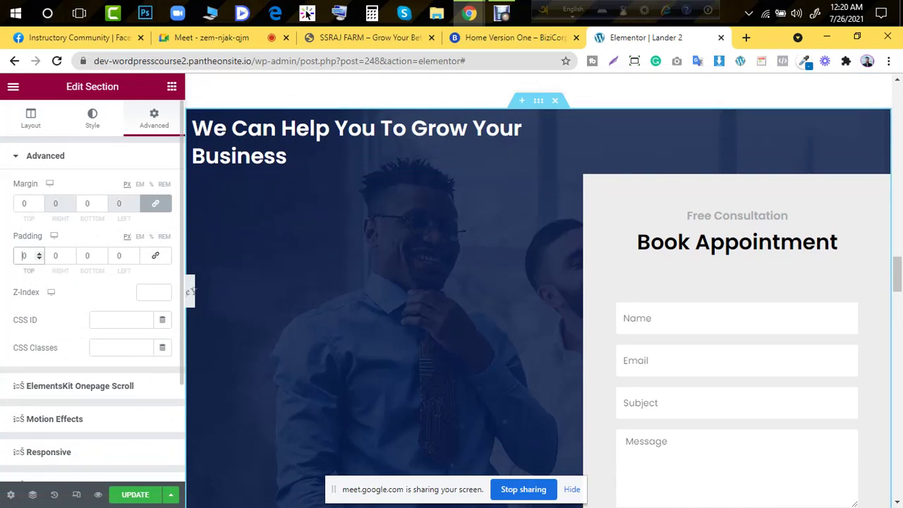
pyautogui.write('5')
# Try a top padding of 0 px on the appointment form column and undo it.
pyautogui.click(592, 149)
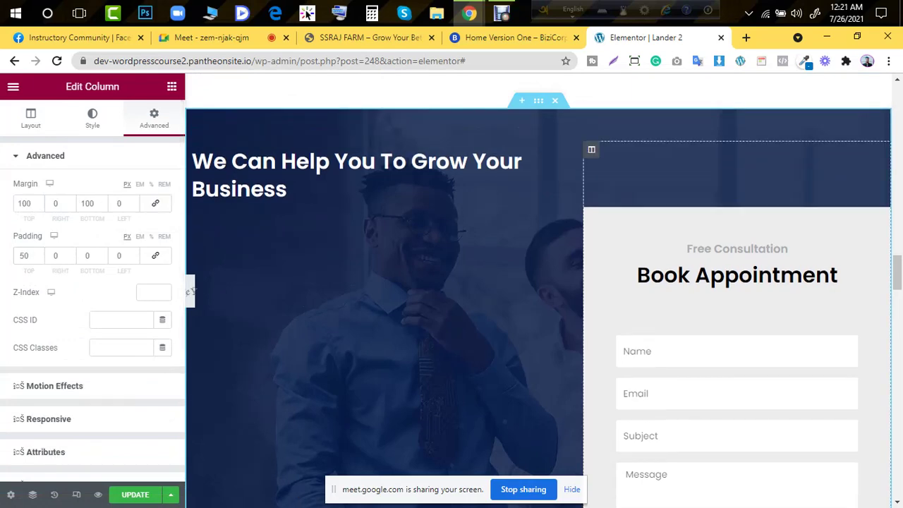
pyautogui.doubleClick(25, 256)
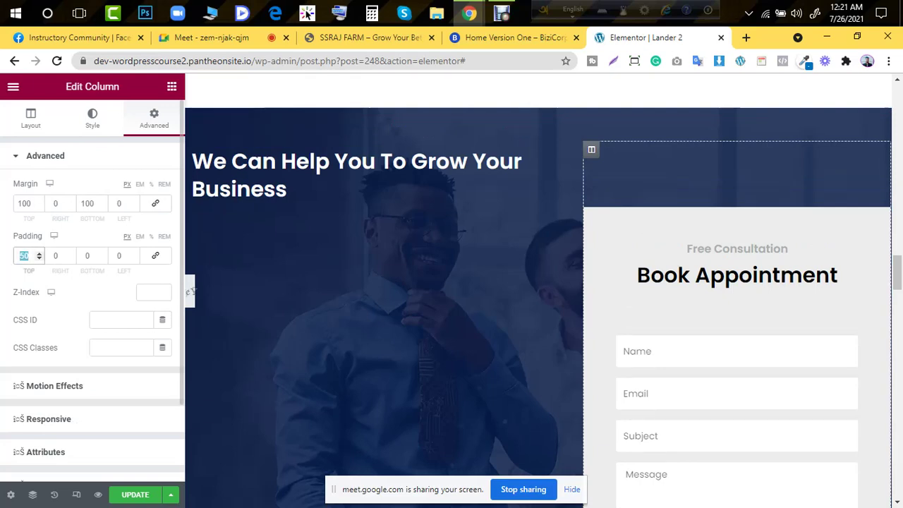
pyautogui.write('0')
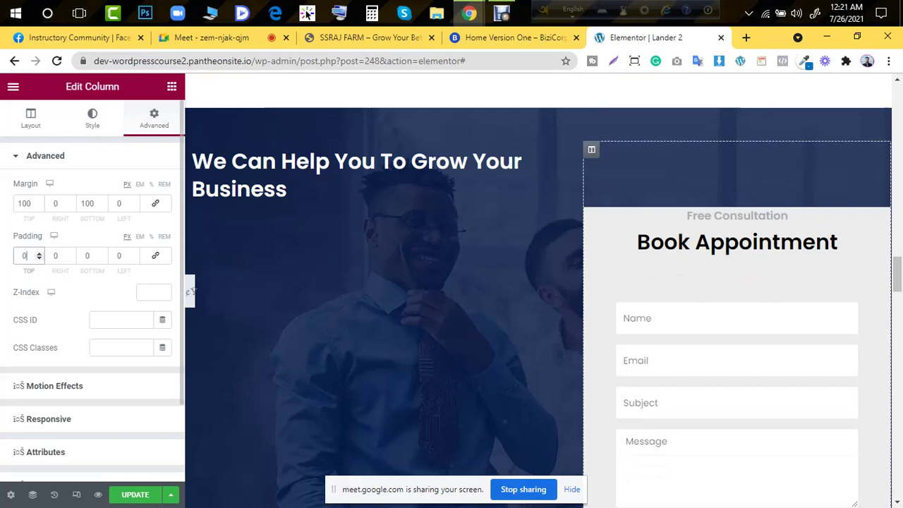
pyautogui.hotkey('ctrl', 'z')
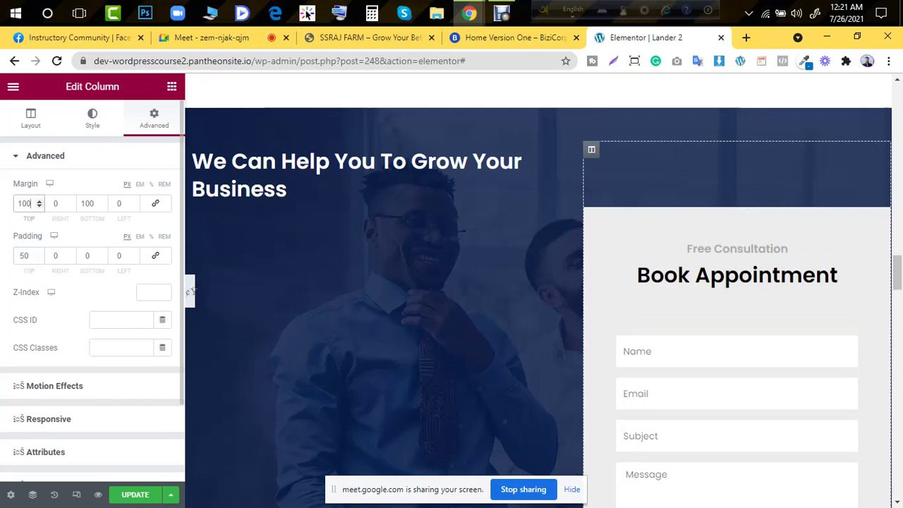
# Link the appointment form column's margin values together and set all of them to 0 px.
pyautogui.click(156, 203)
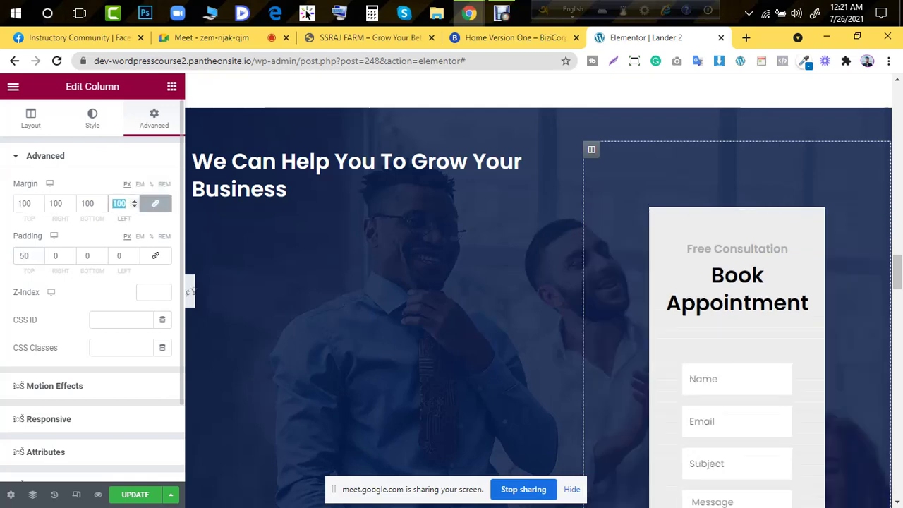
pyautogui.write('0')
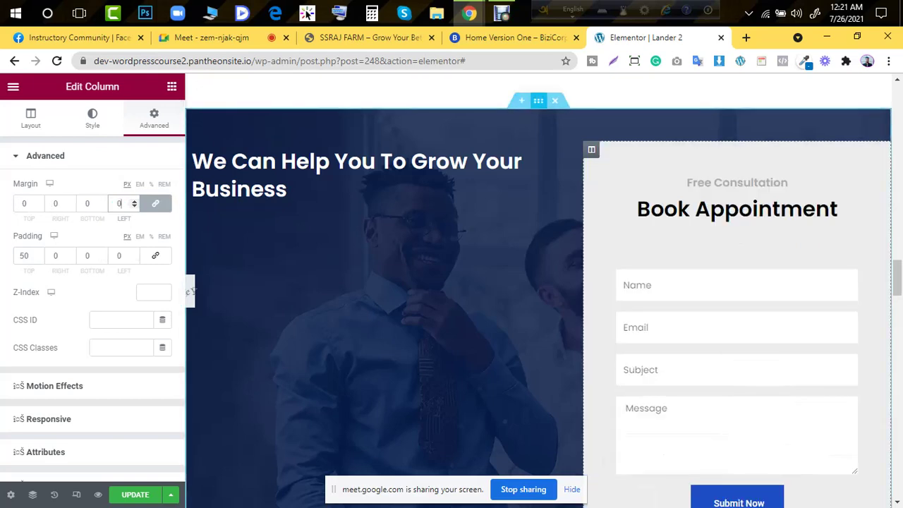
# Set the top and bottom padding of the appointment section to 100 px each.
pyautogui.click(538, 101)
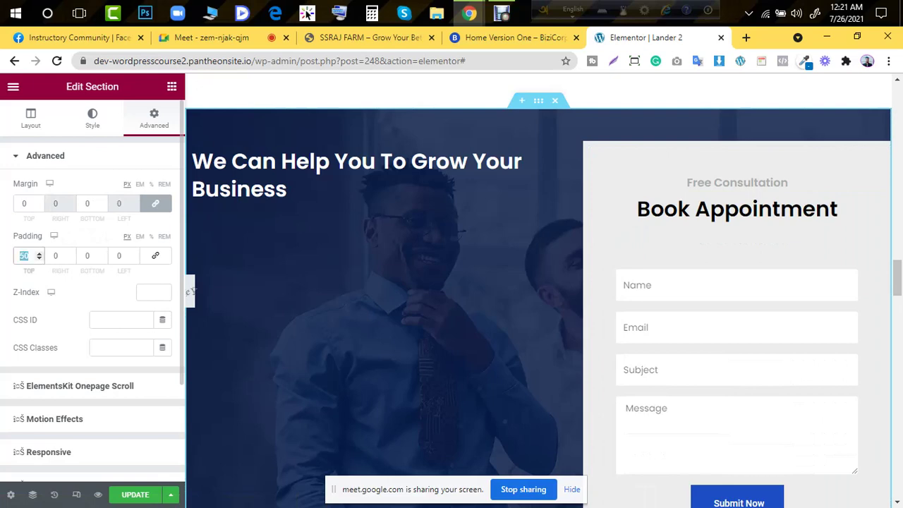
pyautogui.write('100')
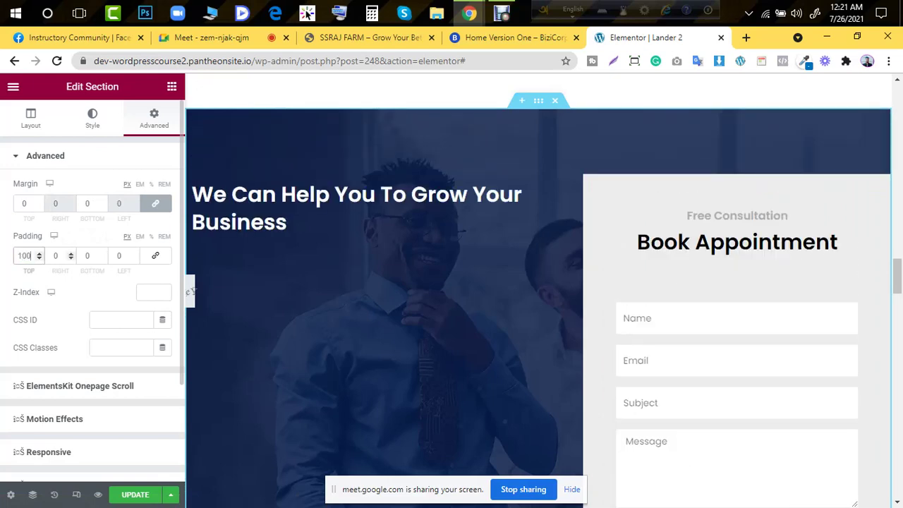
pyautogui.scroll(-5, 635, 219)
pyautogui.scroll(2, 635, 218)
pyautogui.click(84, 256)
pyautogui.write('100')
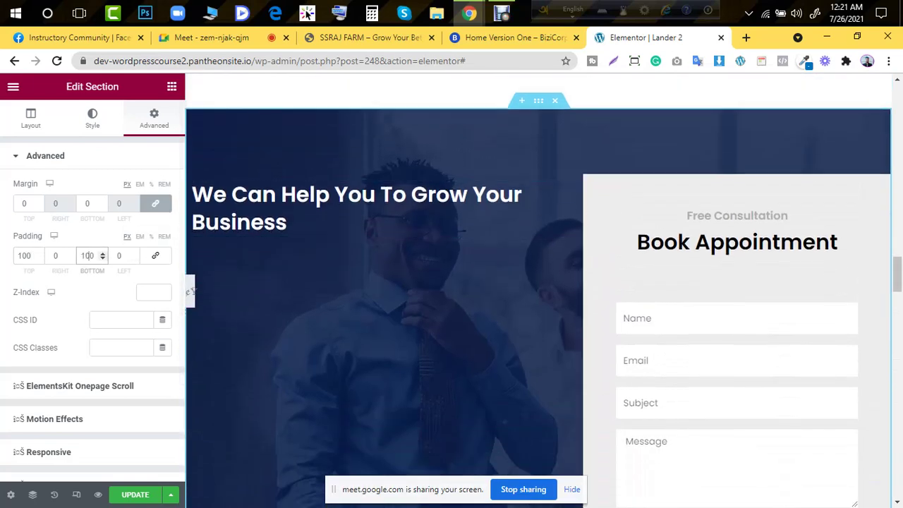
# Add a two-column inner section below the "We Can Help You To Grow Your Business" heading and narrow its first column.
pyautogui.click(172, 86)
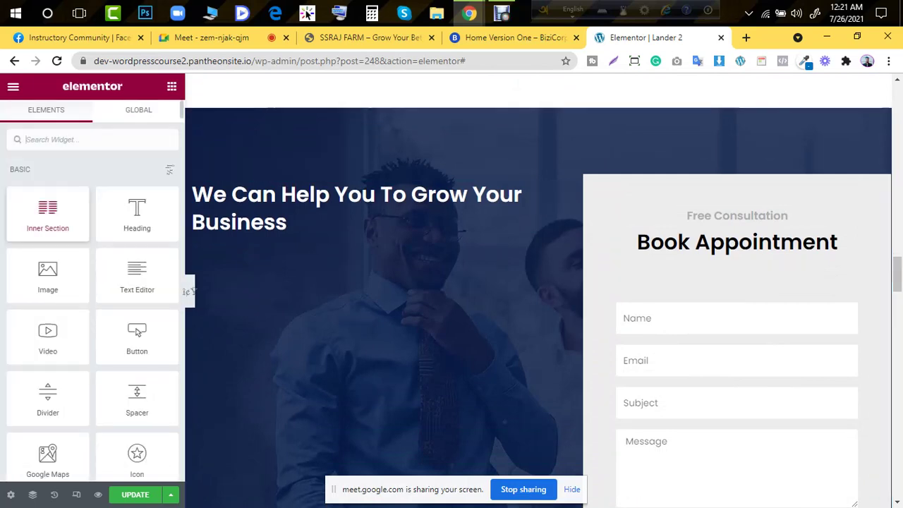
pyautogui.moveTo(47, 212); pyautogui.dragTo(273, 227)
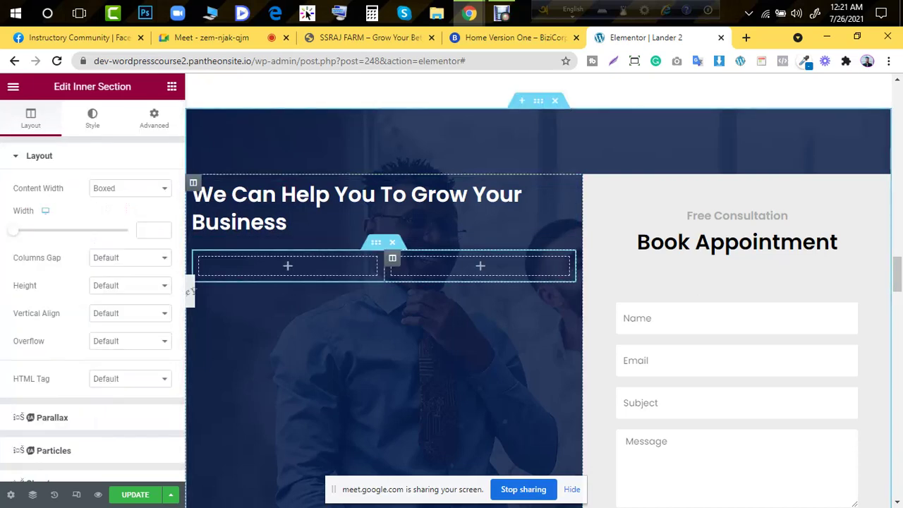
pyautogui.moveTo(383, 266); pyautogui.dragTo(276, 266)
# Move the Happy Customers counter from the old section into the new inner section's first column and widen that column slightly.
pyautogui.scroll(-9, 276, 266)
pyautogui.scroll(1, 276, 267)
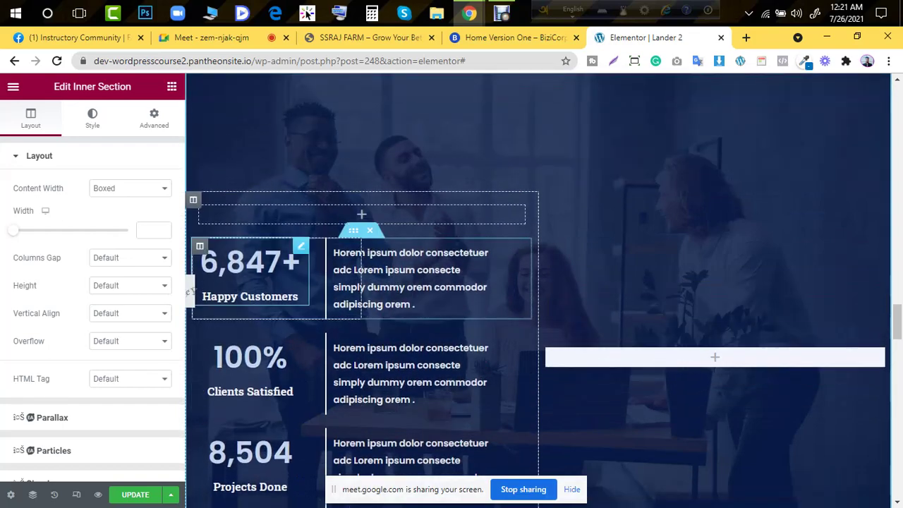
pyautogui.scroll(8, 314, 208)
pyautogui.moveTo(302, 245); pyautogui.dragTo(265, 270)
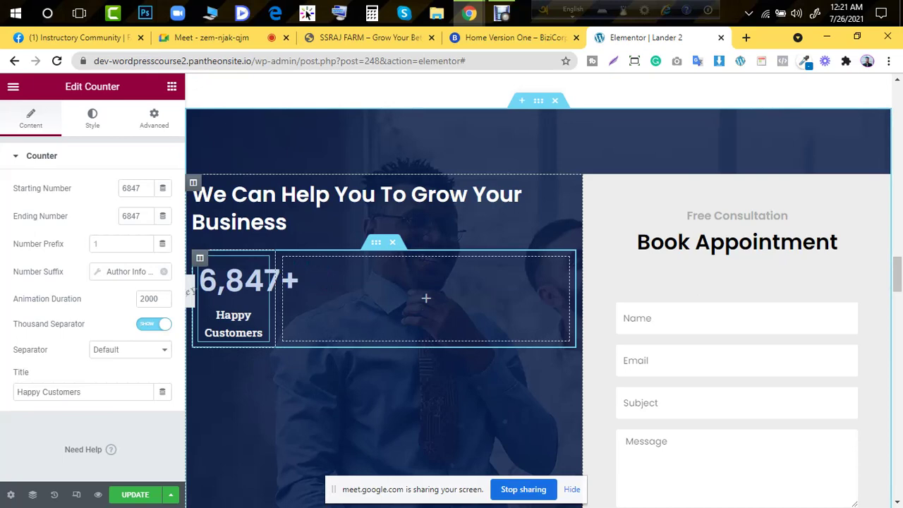
pyautogui.moveTo(276, 298); pyautogui.dragTo(299, 298)
# Switch to the BiziCorp reference page and inspect the CSS of the "Happy Customers" label with CSSViewer.
pyautogui.click(515, 39)
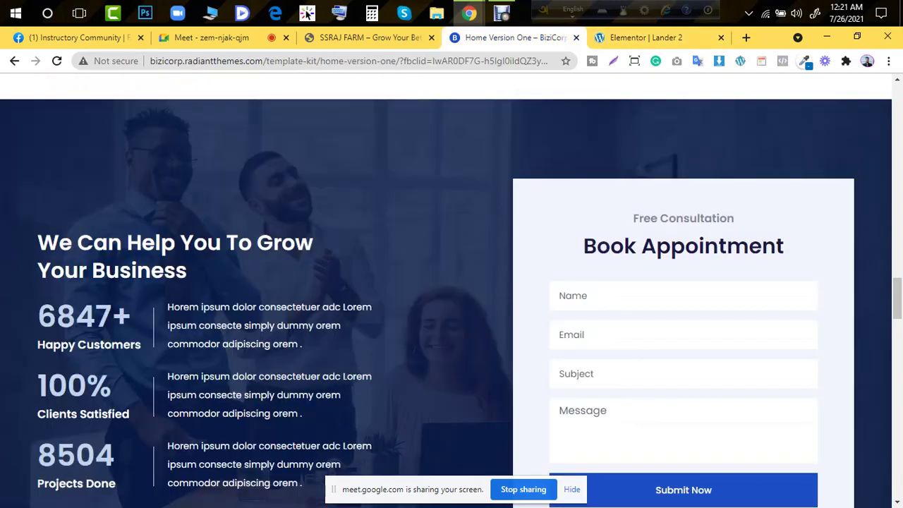
pyautogui.click(761, 61)
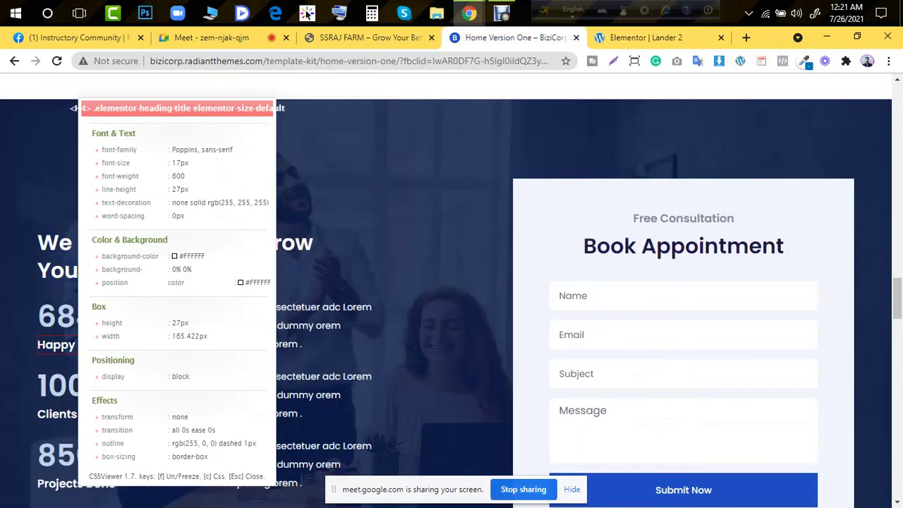